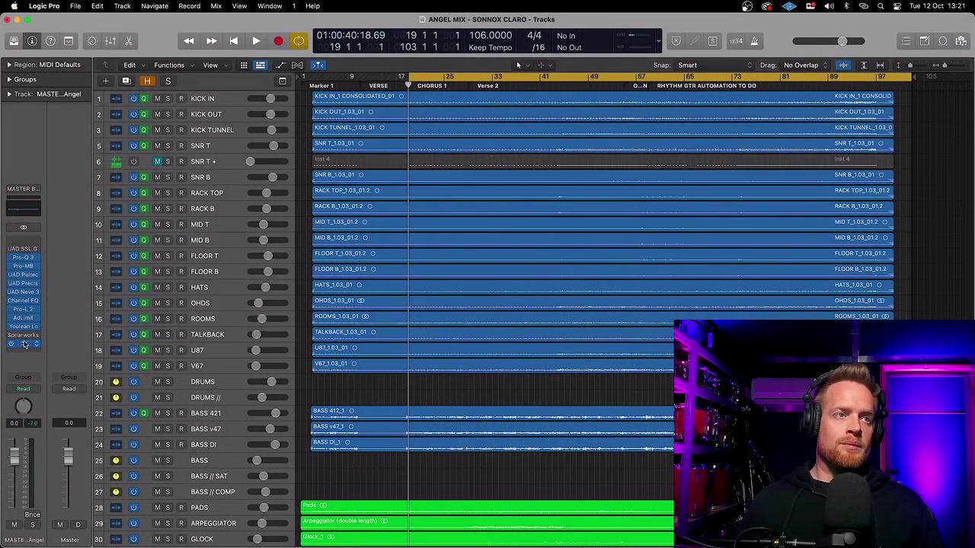
Open Claro on the master buss, preview its Tweak and Mix pages, then return to Produce.
click(24, 345)
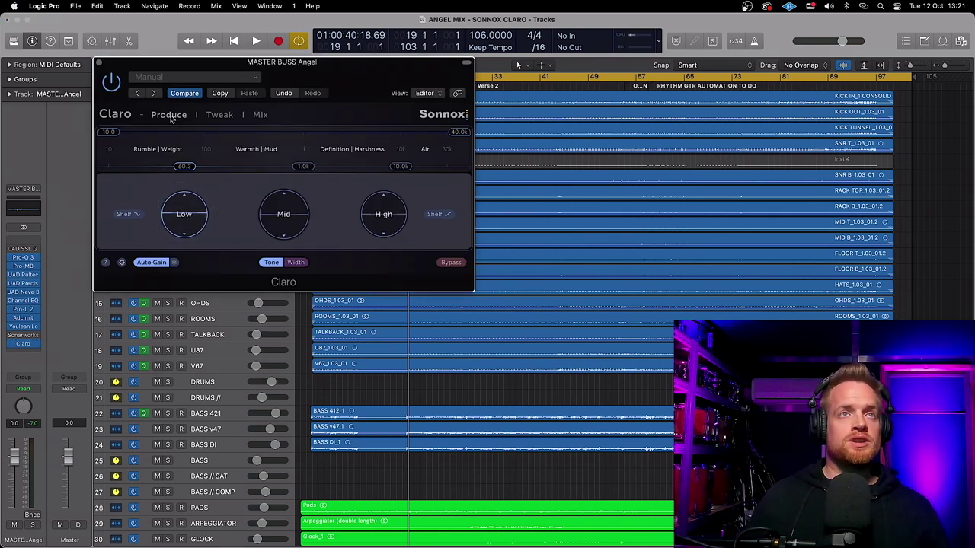
click(219, 115)
click(260, 116)
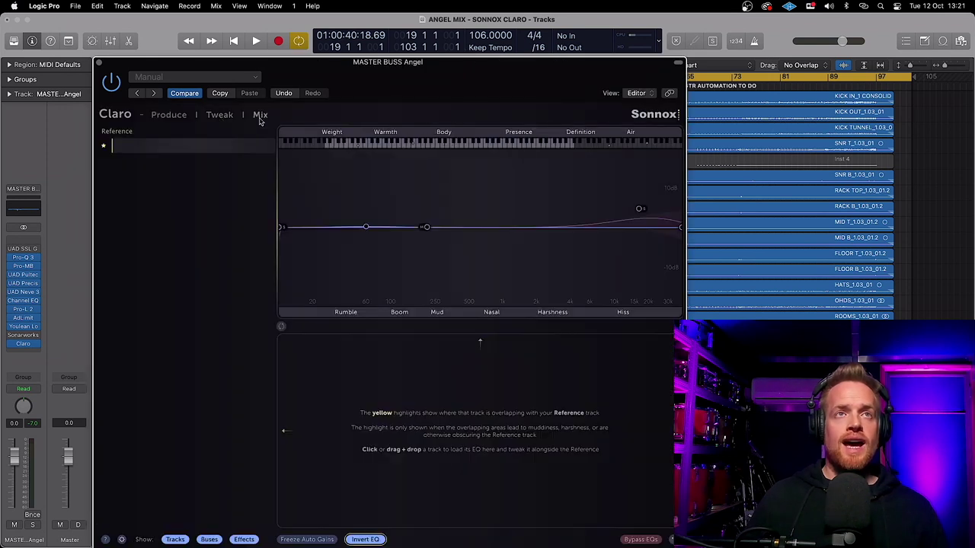
click(171, 116)
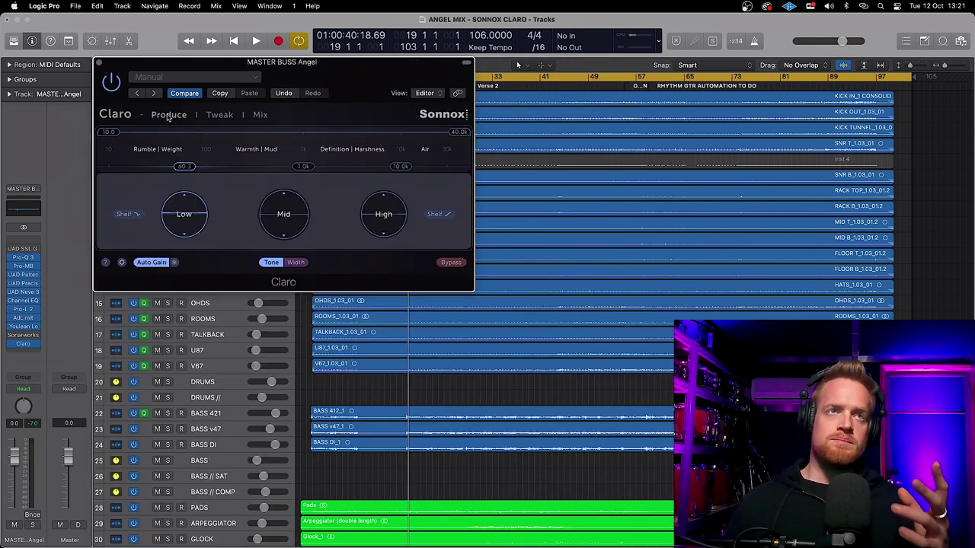
mouse_move(213, 202)
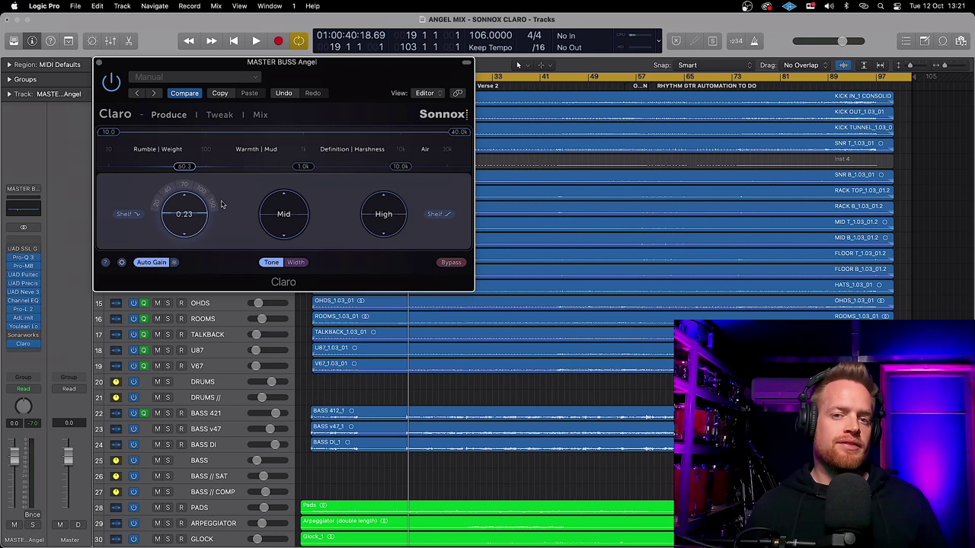
Raise the Mid knob to 17.5 dB and slide the mid frequency from 1.0k to about 826 Hz.
mouse_move(305, 199)
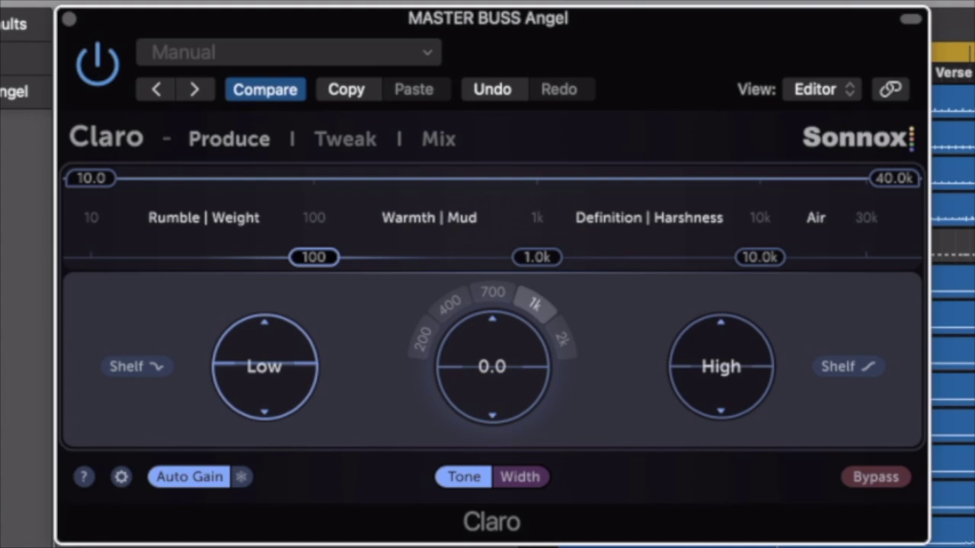
drag(492, 366, 492, 313)
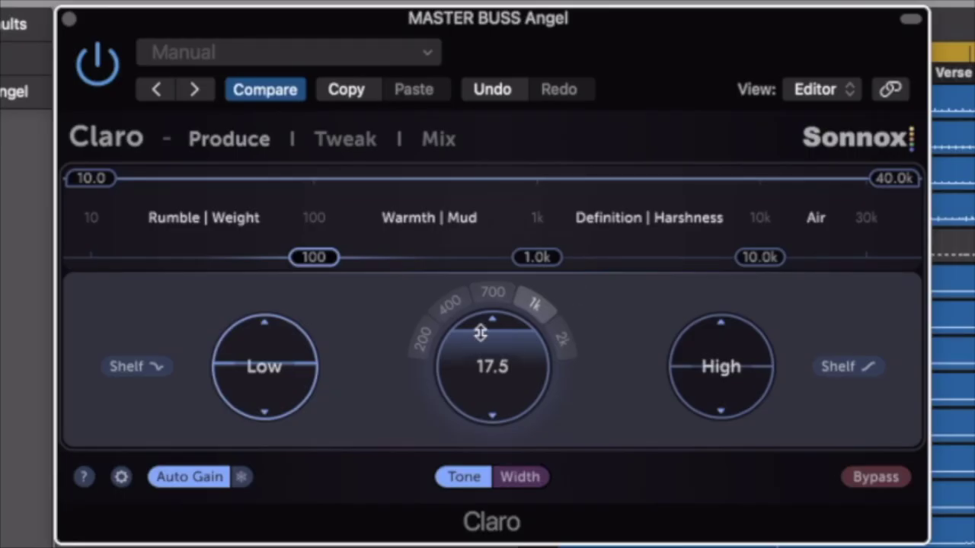
mouse_move(535, 257)
mouse_down()
mouse_move(434, 256)
mouse_move(519, 257)
mouse_up()
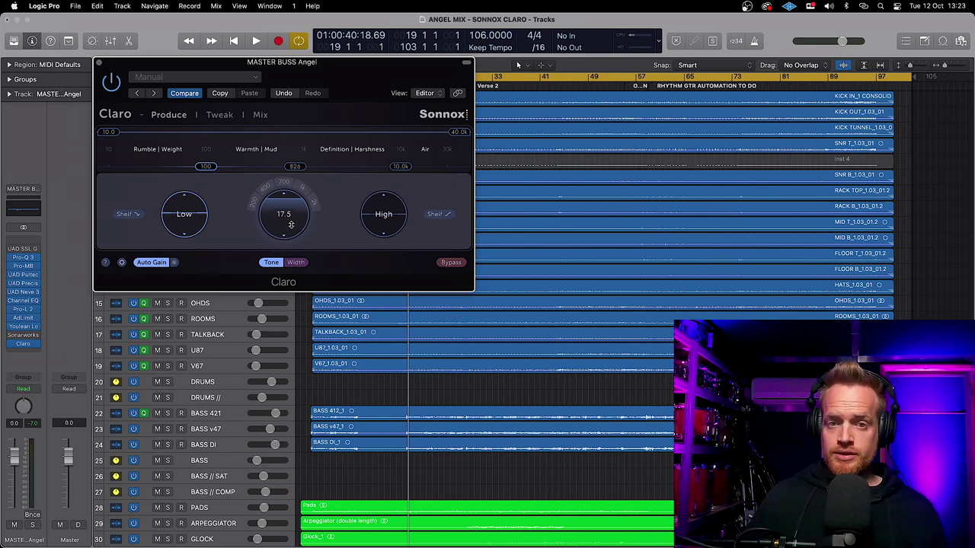
In the Tweak curve, make band 3 a bell and pull it down about 18.8 dB near 773 Hz.
click(223, 119)
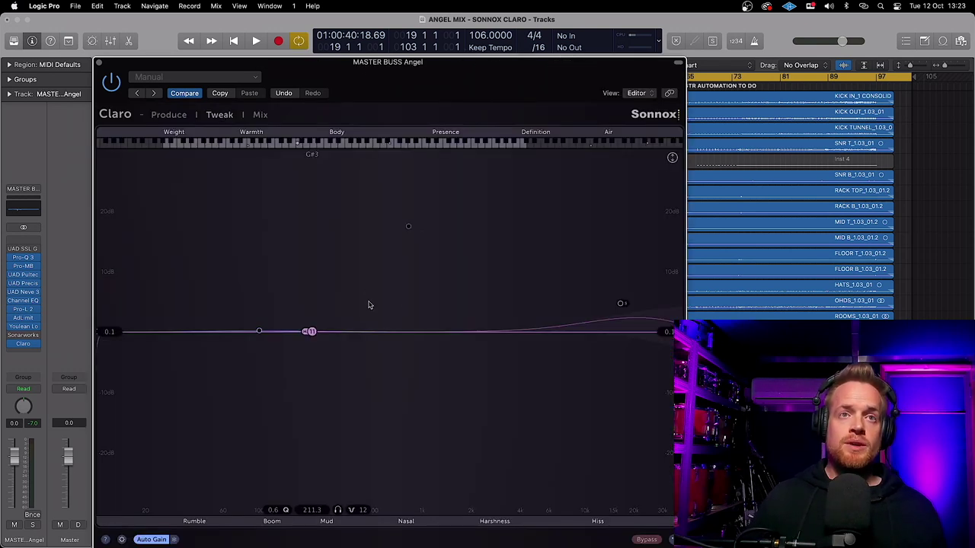
click(408, 228)
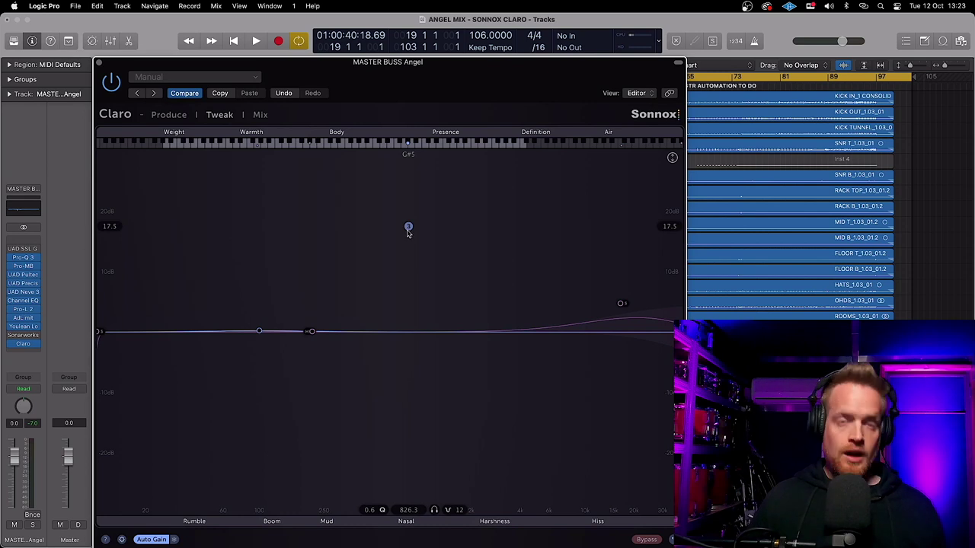
mouse_move(408, 229)
click(423, 209)
click(457, 196)
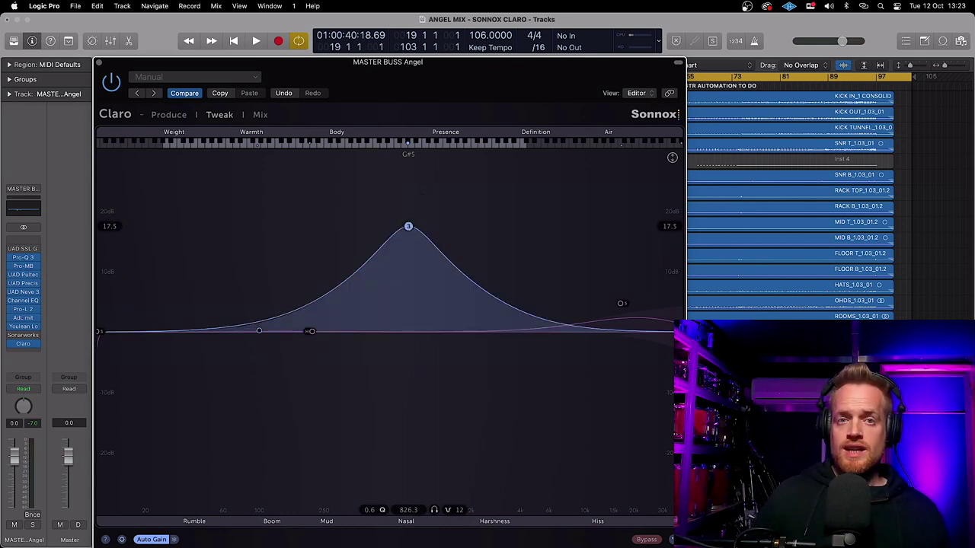
drag(408, 227, 403, 444)
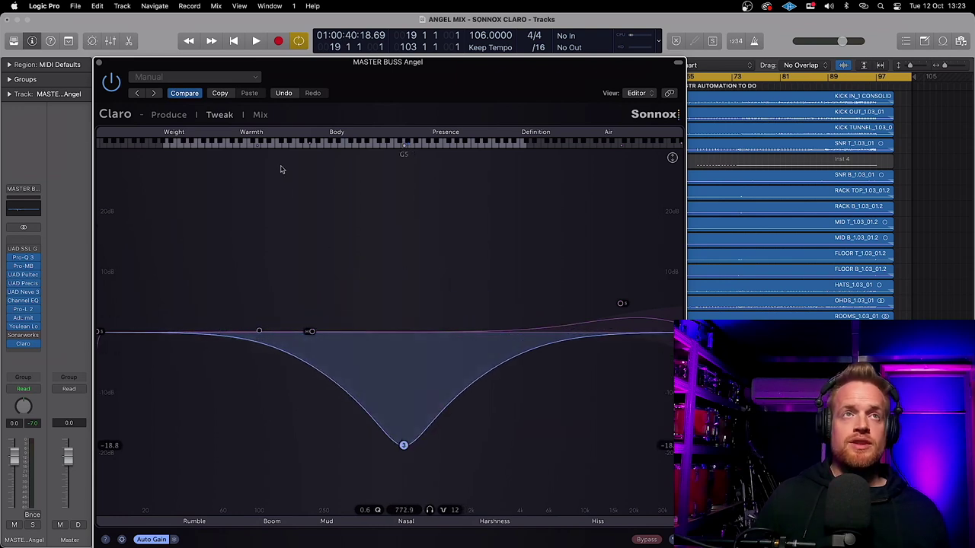
click(167, 112)
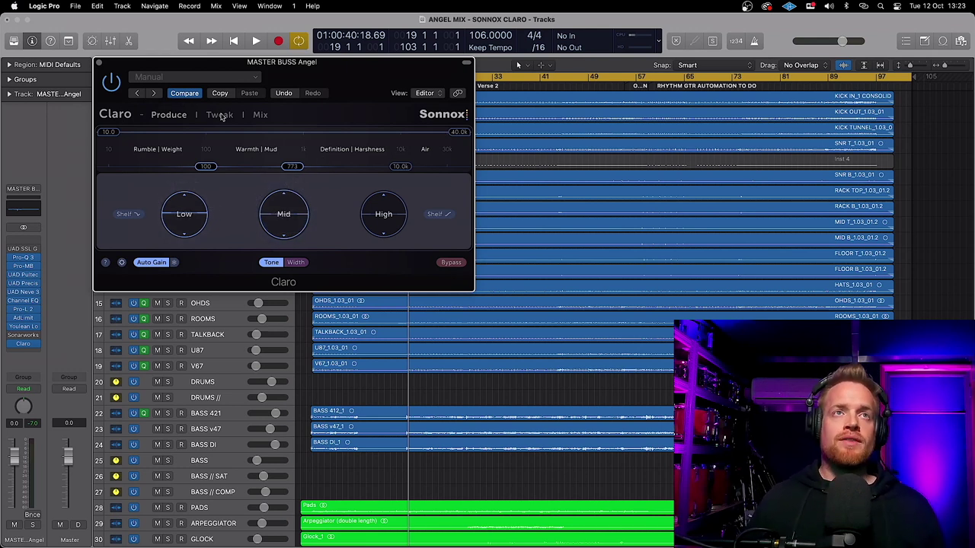
In the Tweak curve, reshape band 3 into a gentle -4.4 dB cut.
click(219, 114)
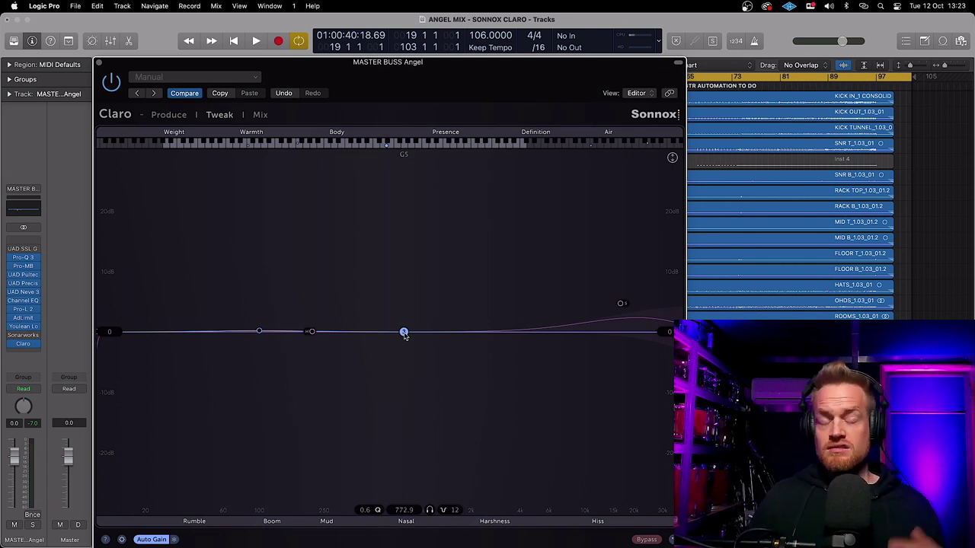
drag(403, 332, 430, 334)
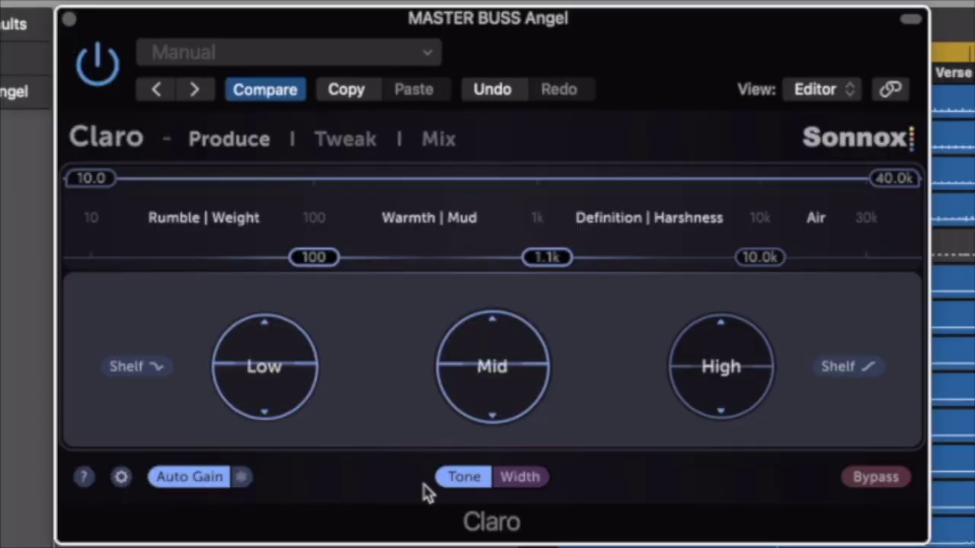
Switch Claro's Produce controls from Tone to Width.
click(515, 485)
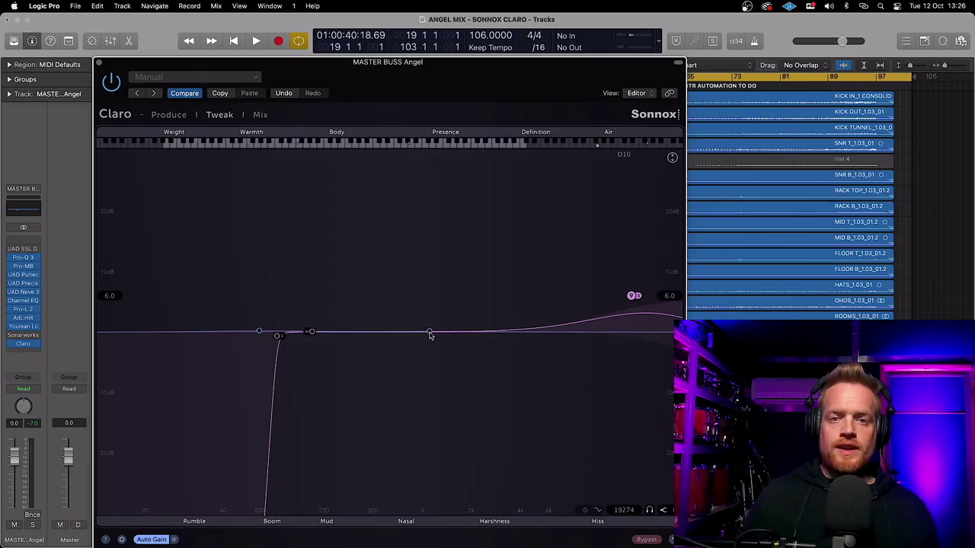
Add band 3 near 1.1 kHz as a Split band, boosting one half +5.6 dB and cutting the other -5.5 dB.
click(430, 333)
click(444, 316)
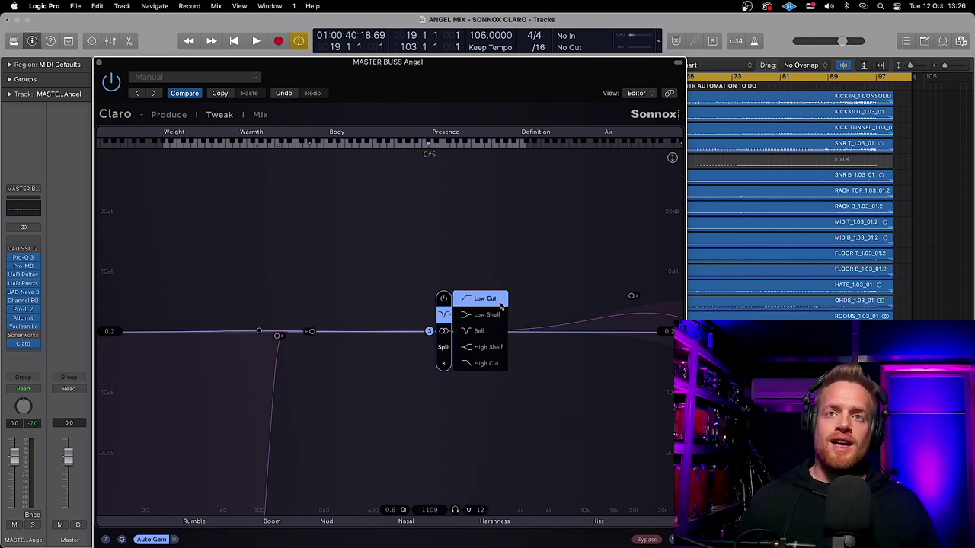
click(443, 330)
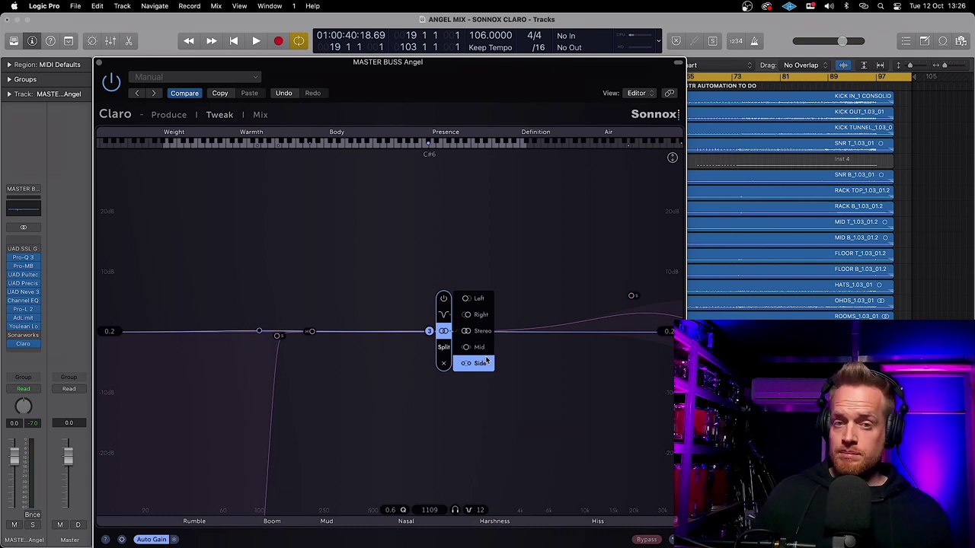
click(446, 348)
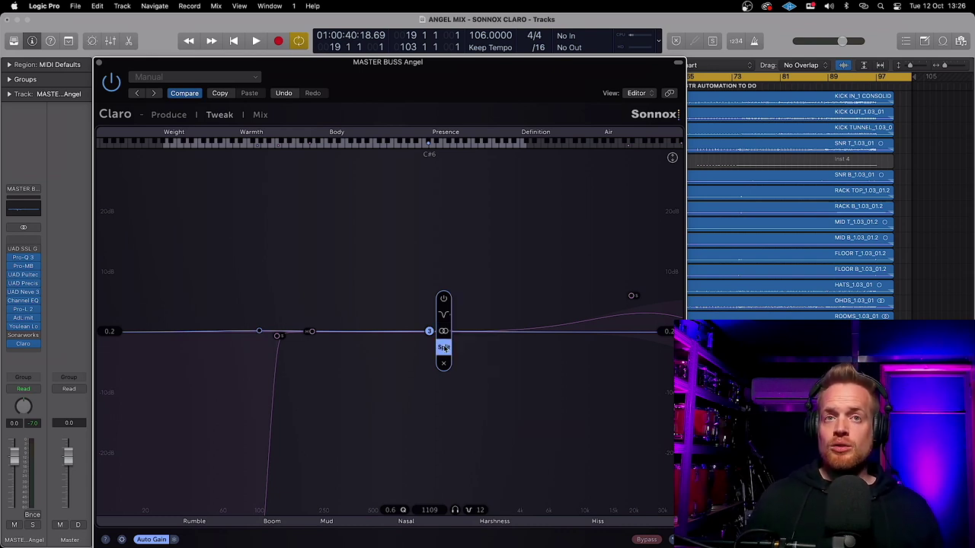
click(445, 348)
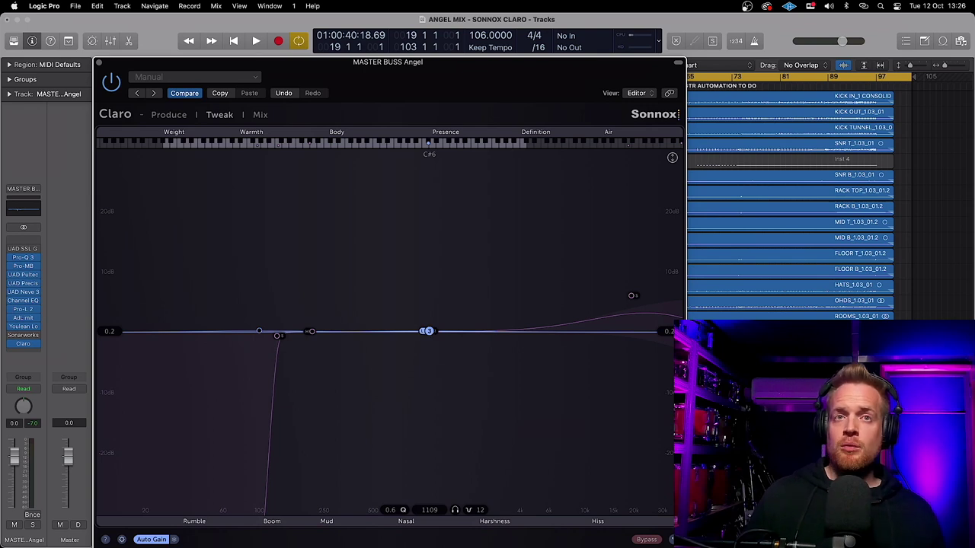
drag(427, 331, 425, 299)
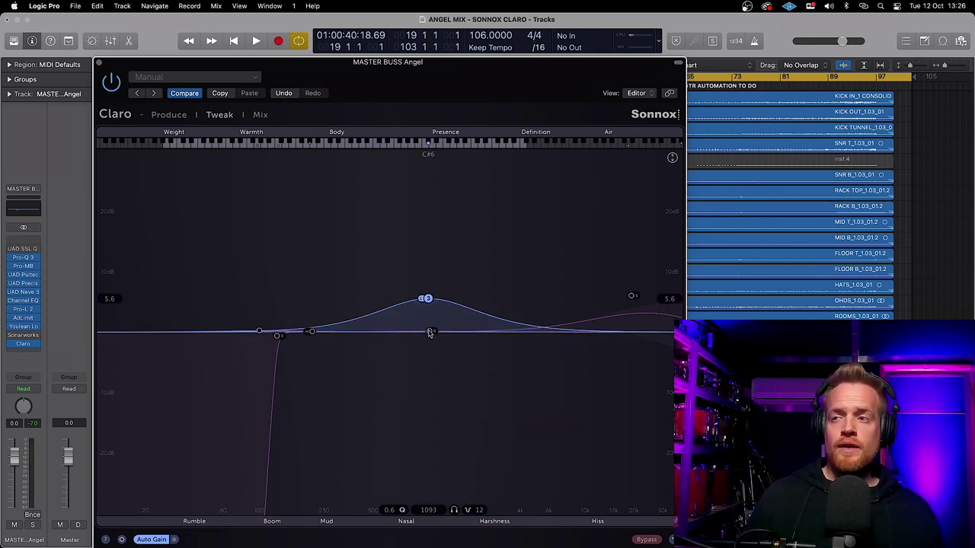
drag(429, 333, 421, 366)
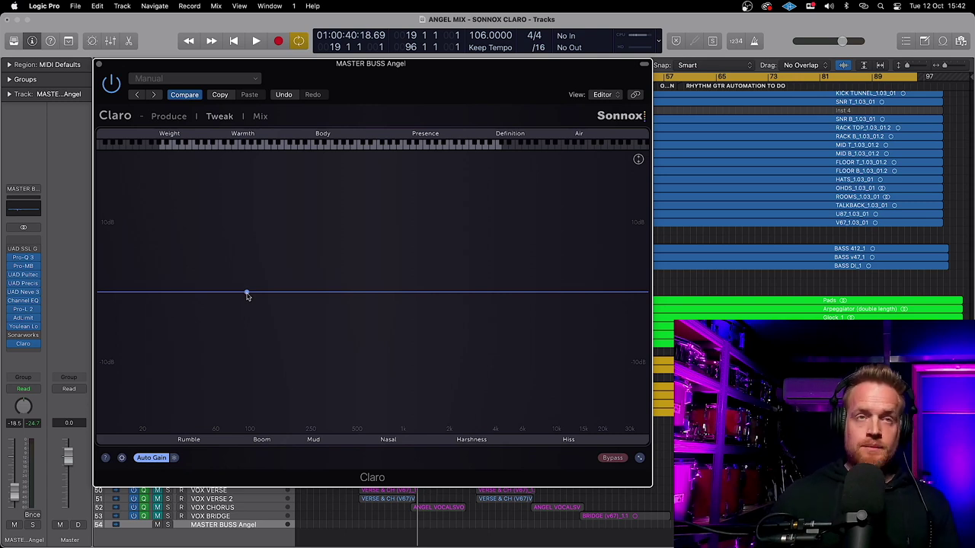
Create a narrow 4.3 dB notch around 97 Hz, then reset the band to flat.
drag(246, 294, 247, 321)
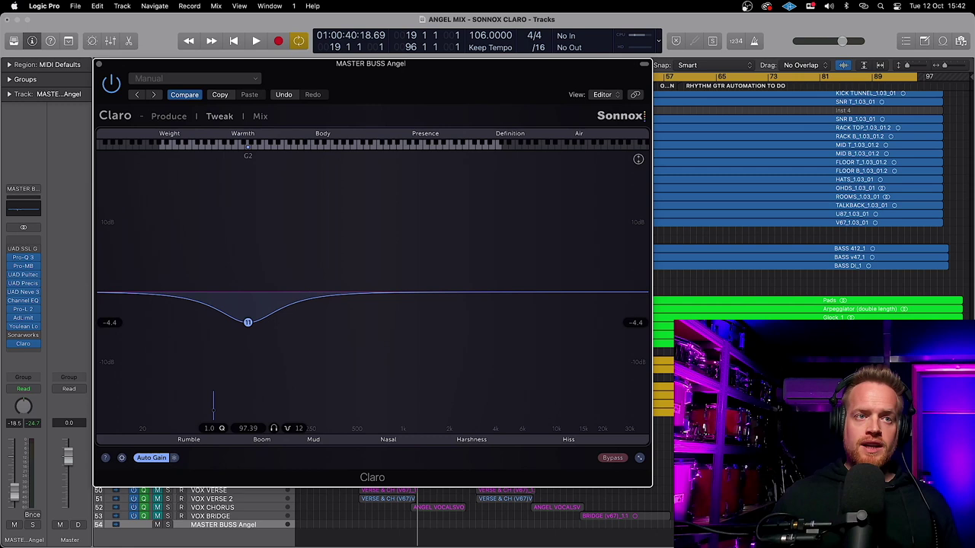
drag(209, 428, 231, 393)
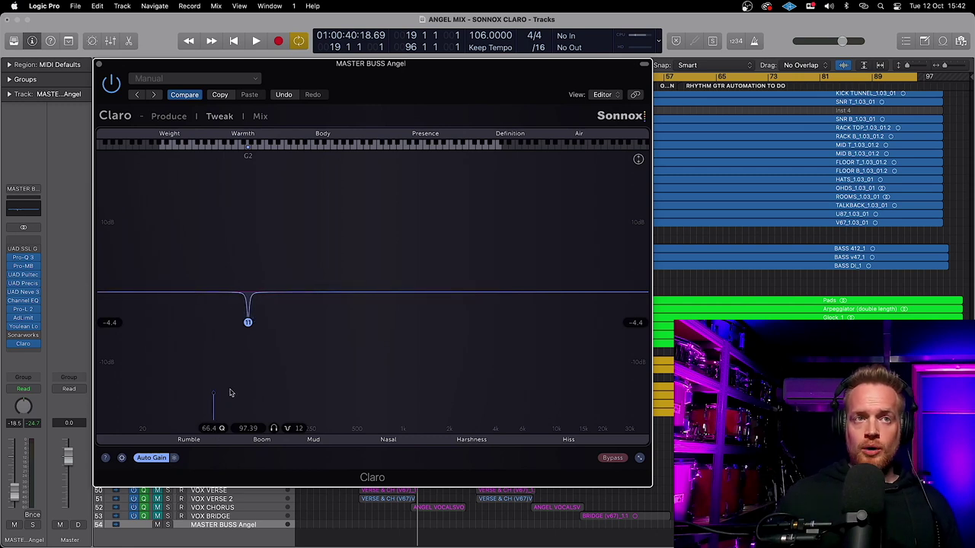
double_click(248, 323)
With playback running, sweep a ~3 dB boost from 112 Hz up through 144 Hz to about 199 Hz, adjusting Q.
key(space)
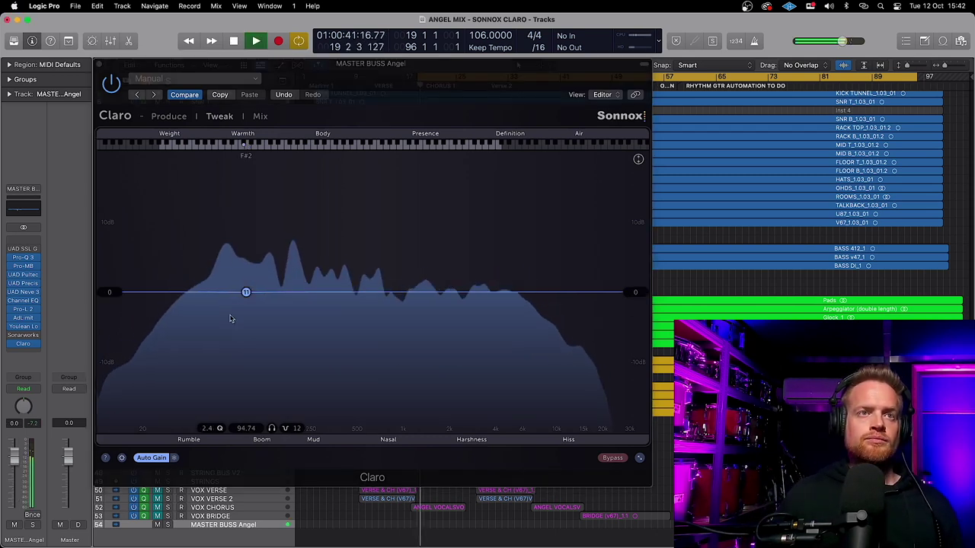
drag(245, 294, 258, 270)
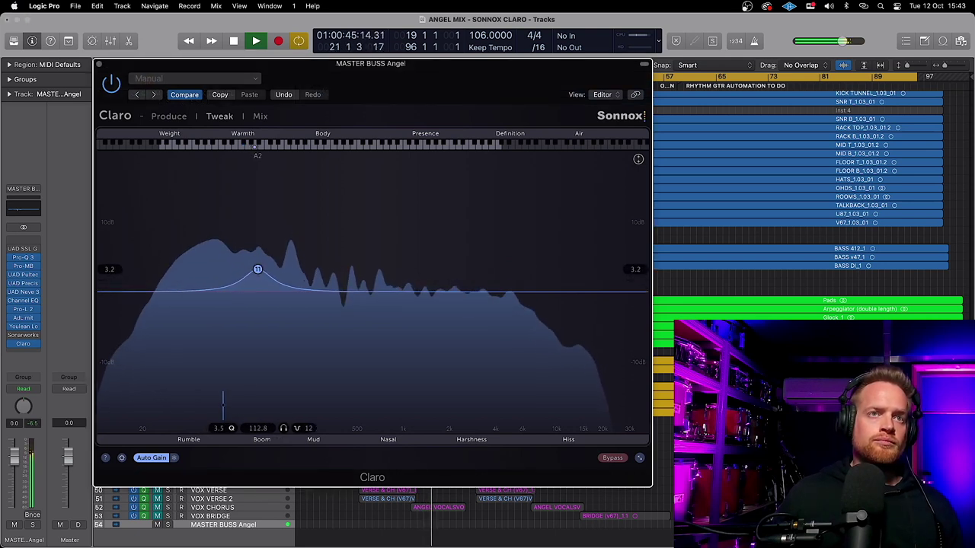
scroll(222, 405, down, 5)
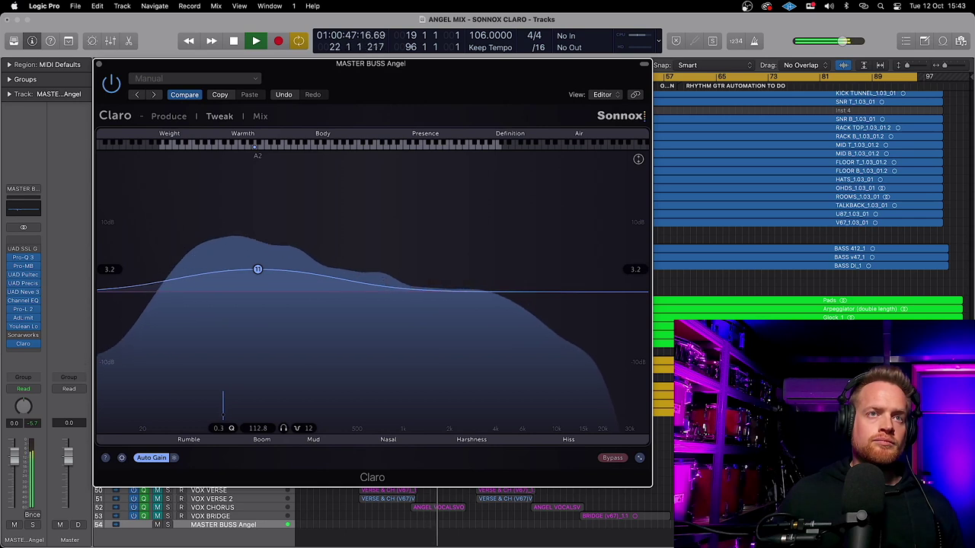
scroll(222, 404, down, 1)
mouse_move(258, 270)
mouse_down()
mouse_move(281, 277)
mouse_move(272, 276)
mouse_up()
scroll(232, 426, up, 1)
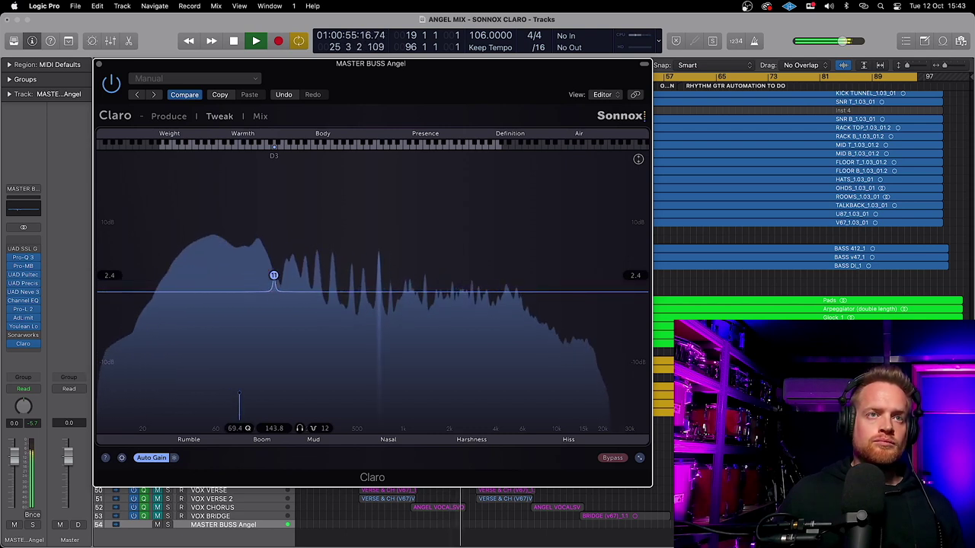
drag(274, 275, 250, 320)
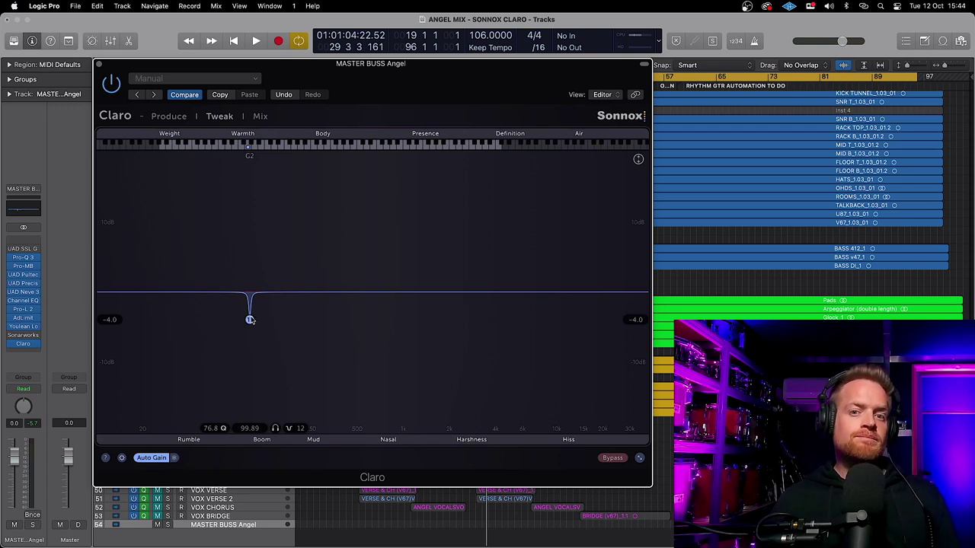
Return to Produce, lower the master buss fader, and set the controls to Width mode.
click(169, 116)
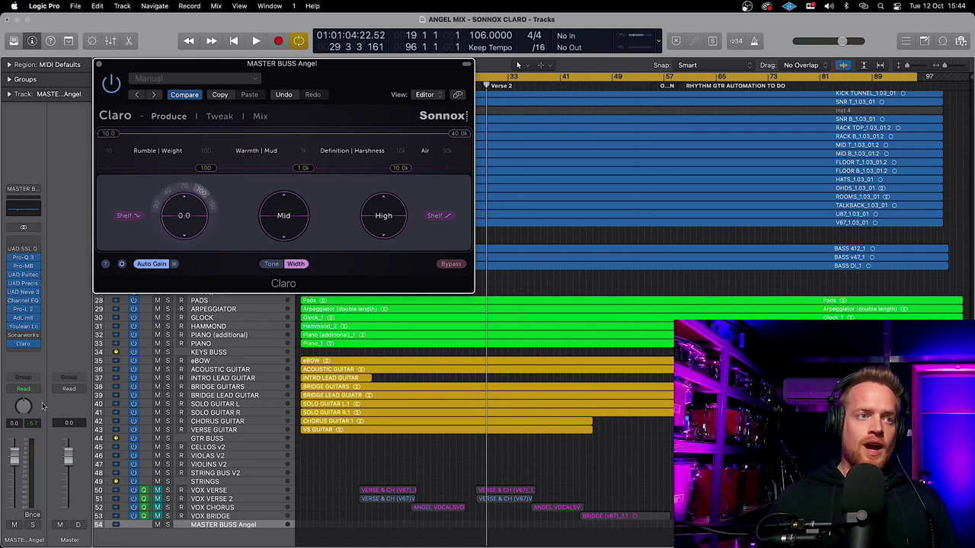
drag(13, 455, 14, 486)
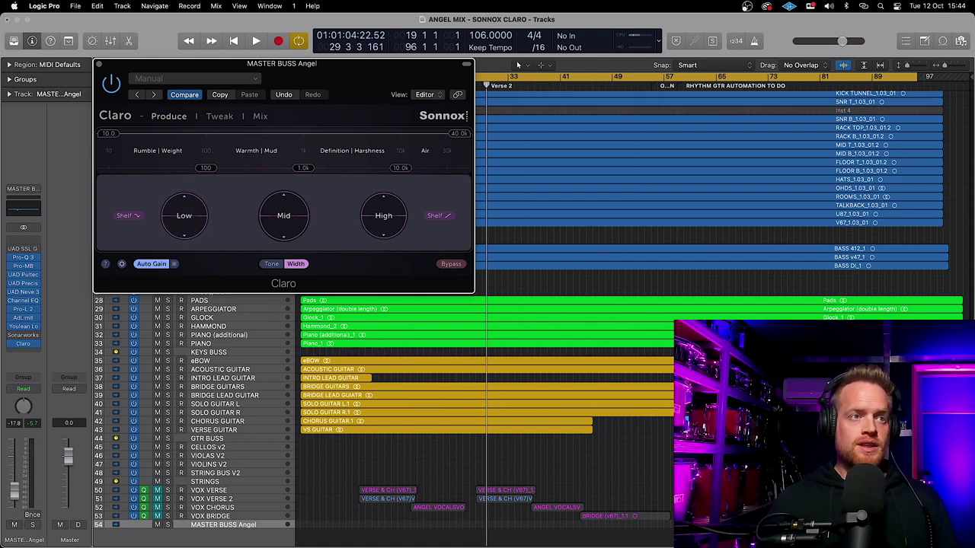
click(271, 263)
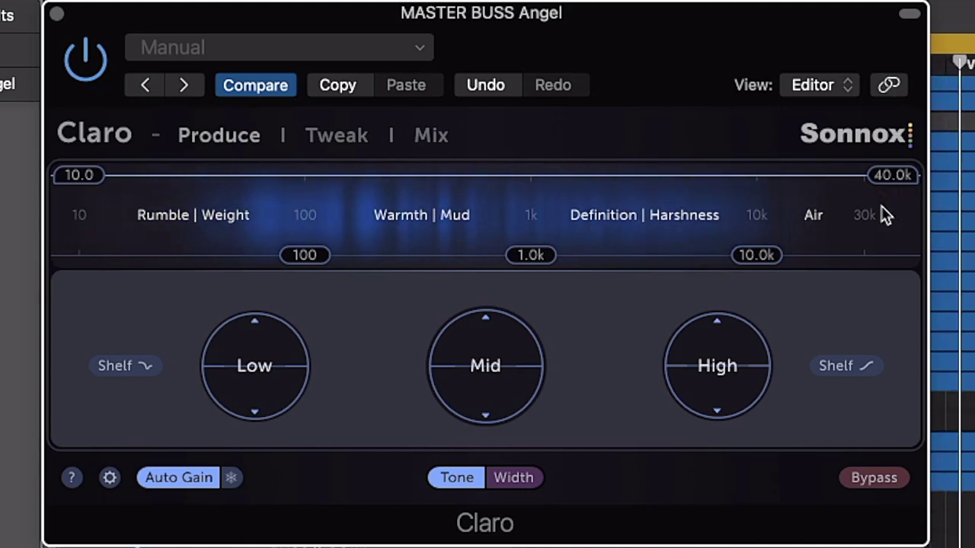
click(506, 480)
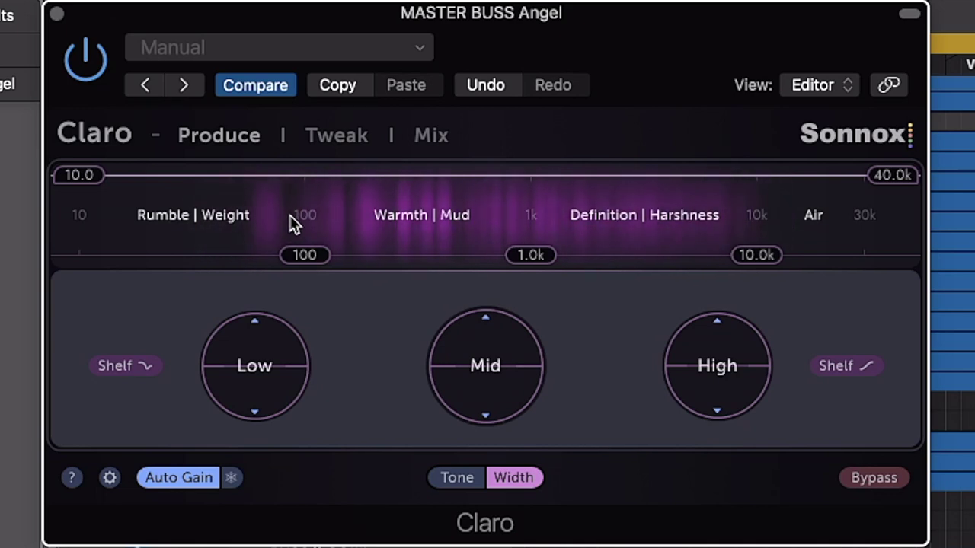
Raise the width low cut to 16.5 and add a High Shelf width boost of about 14.7.
drag(79, 174, 434, 175)
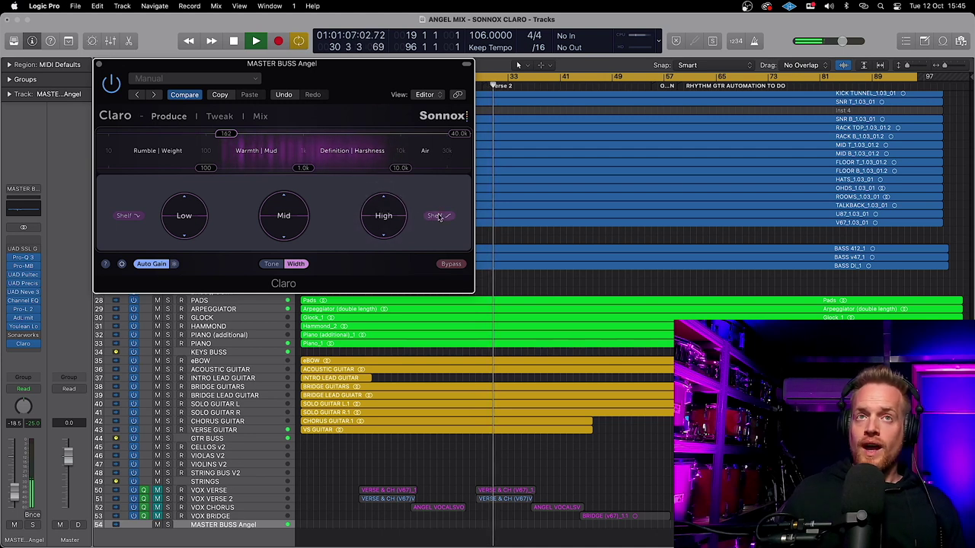
click(438, 217)
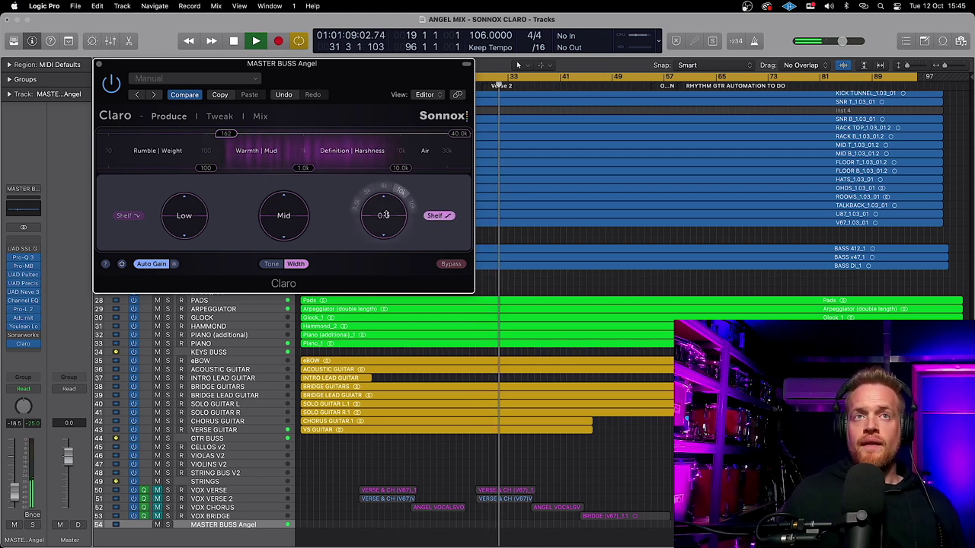
mouse_move(385, 215)
mouse_down()
mouse_move(385, 167)
mouse_move(385, 177)
mouse_move(433, 167)
mouse_move(383, 214)
mouse_up()
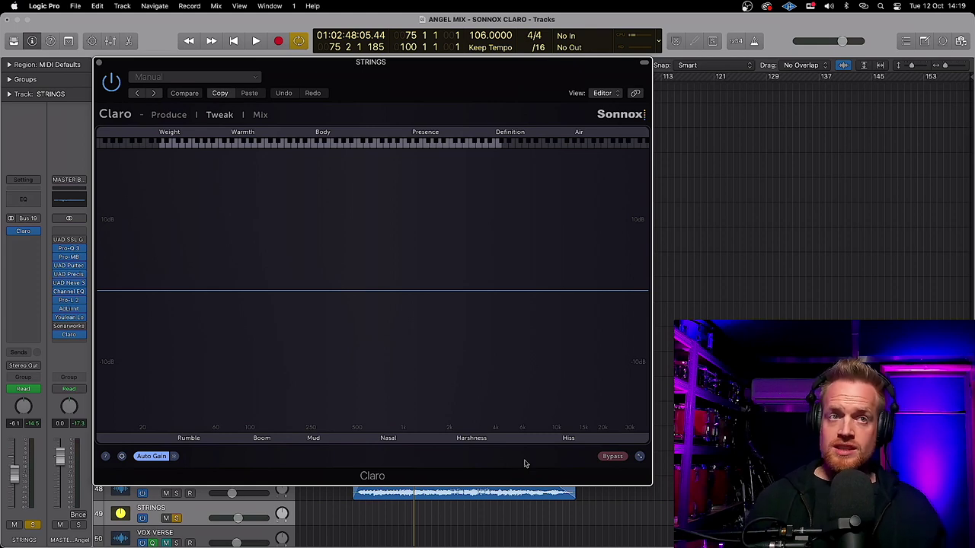
Disable Auto Gain on the STRINGS Claro, start playback, and drag in a -12.6 dB cut near 598 Hz.
click(153, 457)
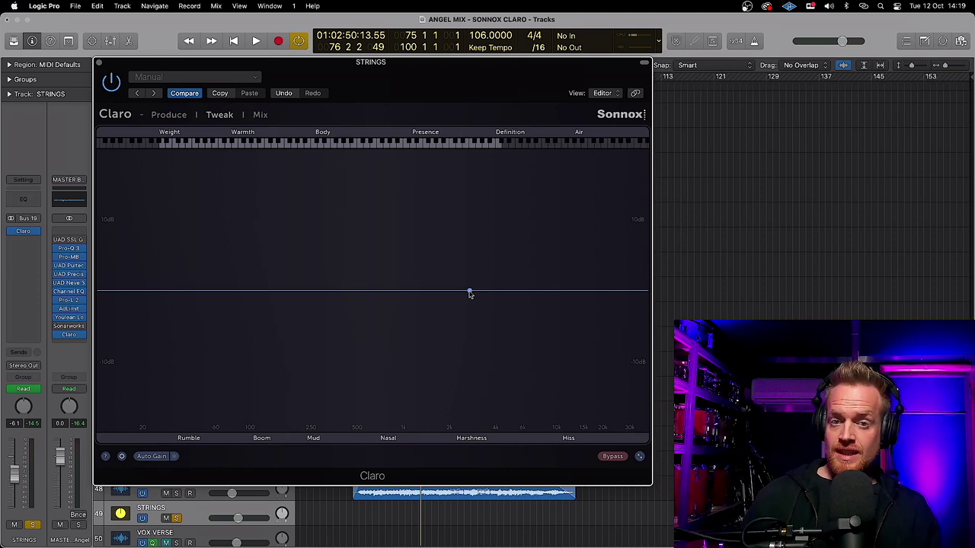
key(space)
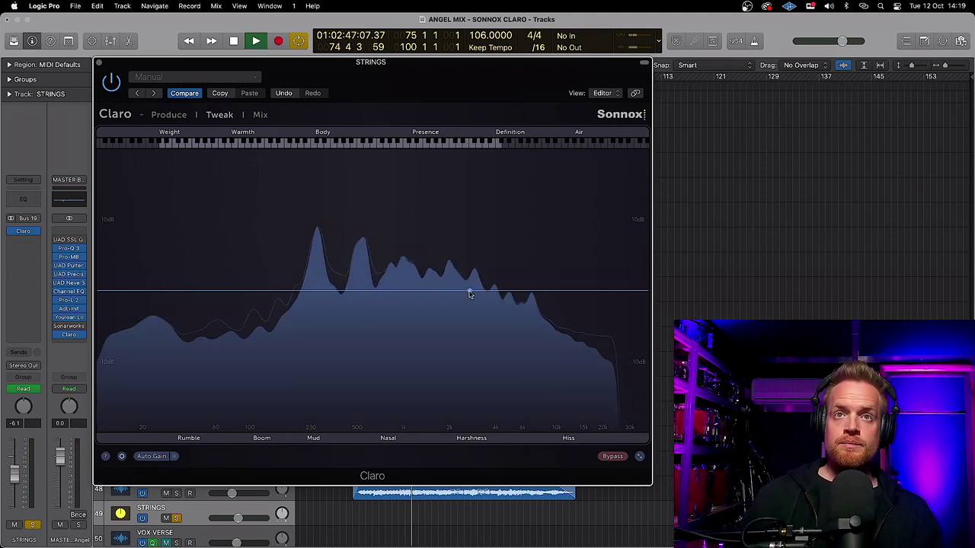
drag(469, 290, 368, 379)
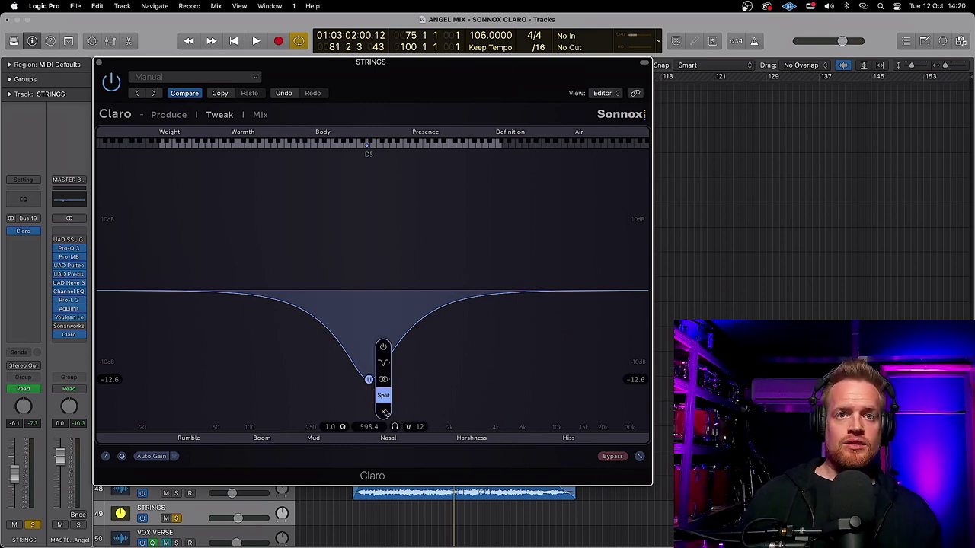
Delete the STRINGS cut band and, during playback, add a new band at -5.0 dB, 544.7 Hz.
click(385, 412)
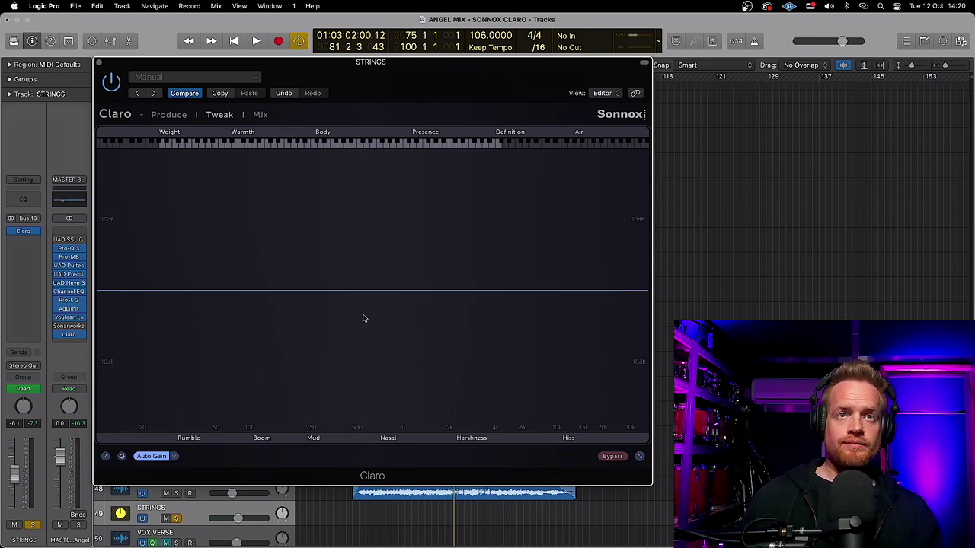
key(space)
drag(379, 290, 564, 392)
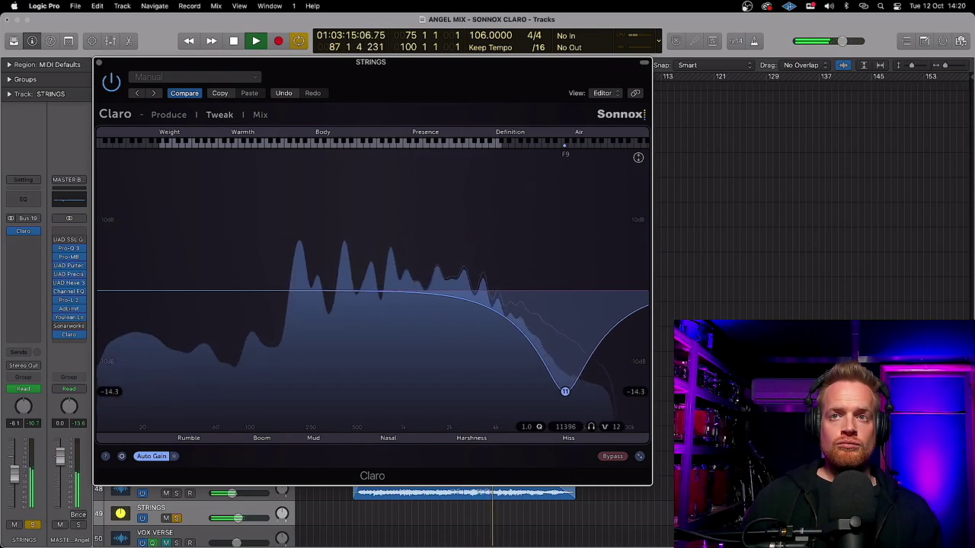
drag(553, 366, 363, 327)
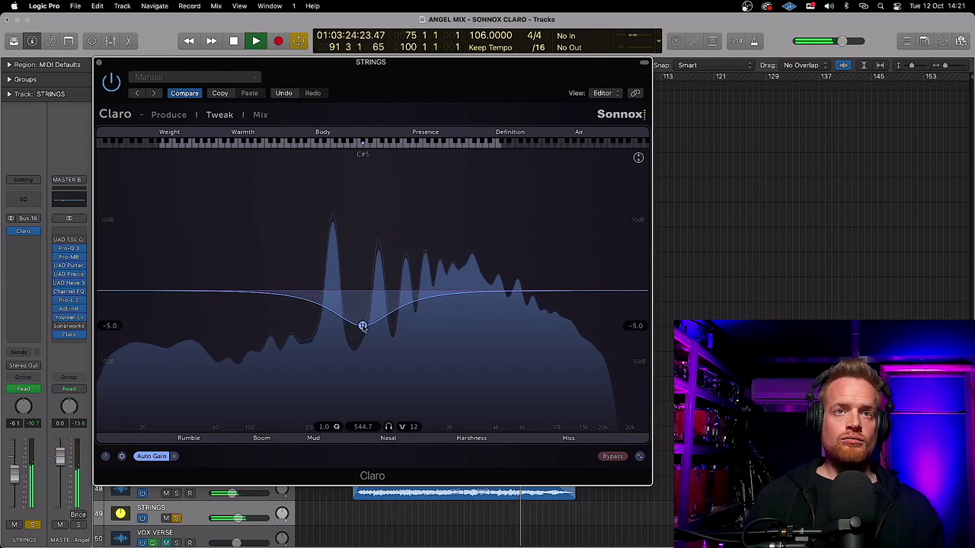
key(space)
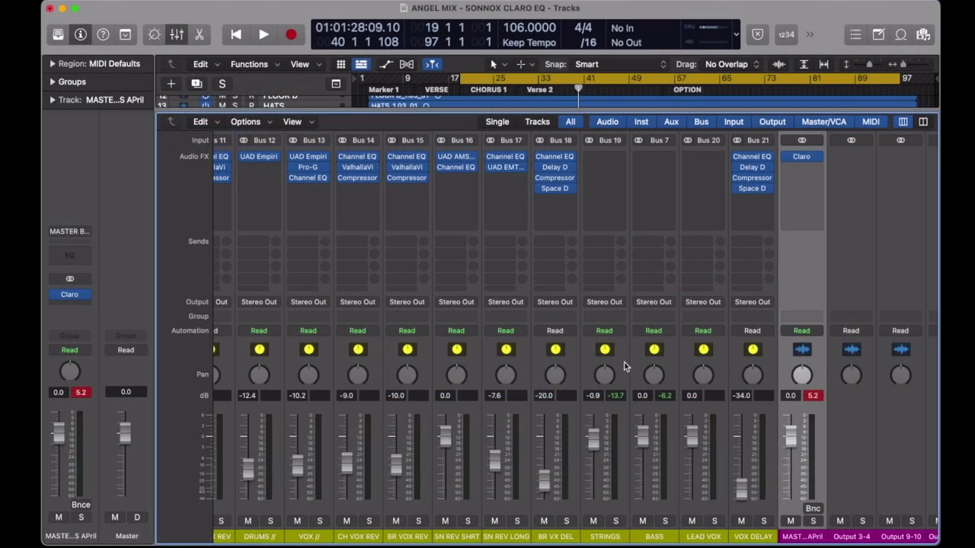
Select the STRINGS, BASS and LEAD VOX bus strips together and insert stereo Claro on all three.
click(623, 367)
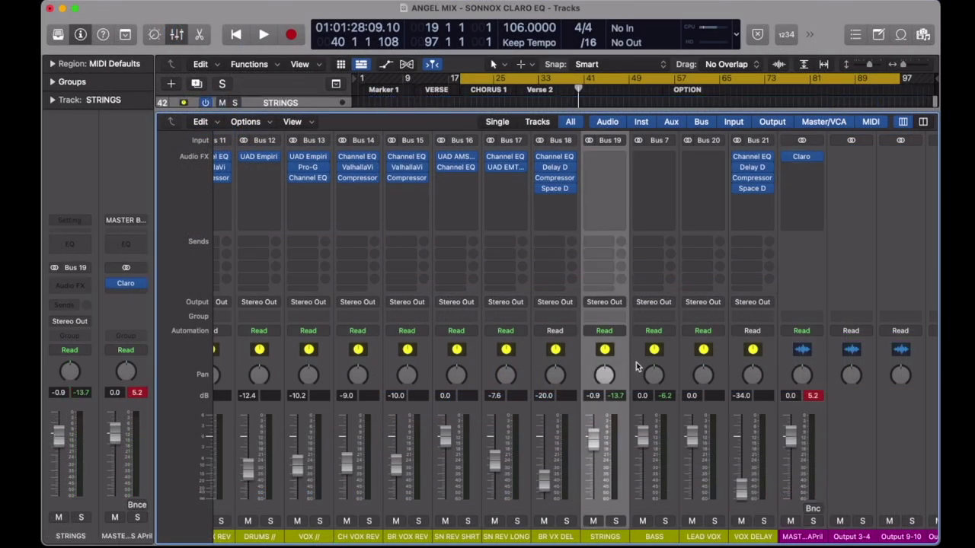
shift+click(674, 360)
shift+click(725, 369)
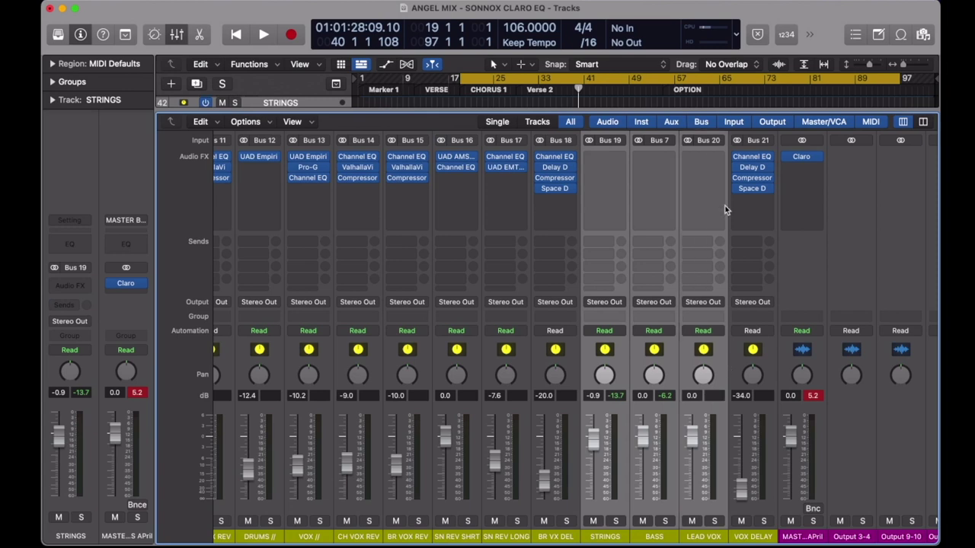
click(719, 165)
mouse_move(792, 197)
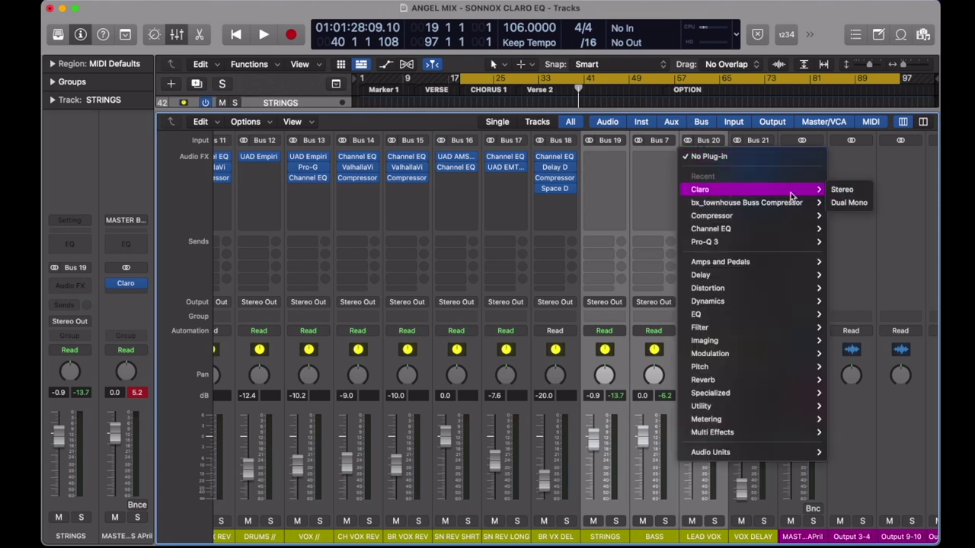
click(847, 192)
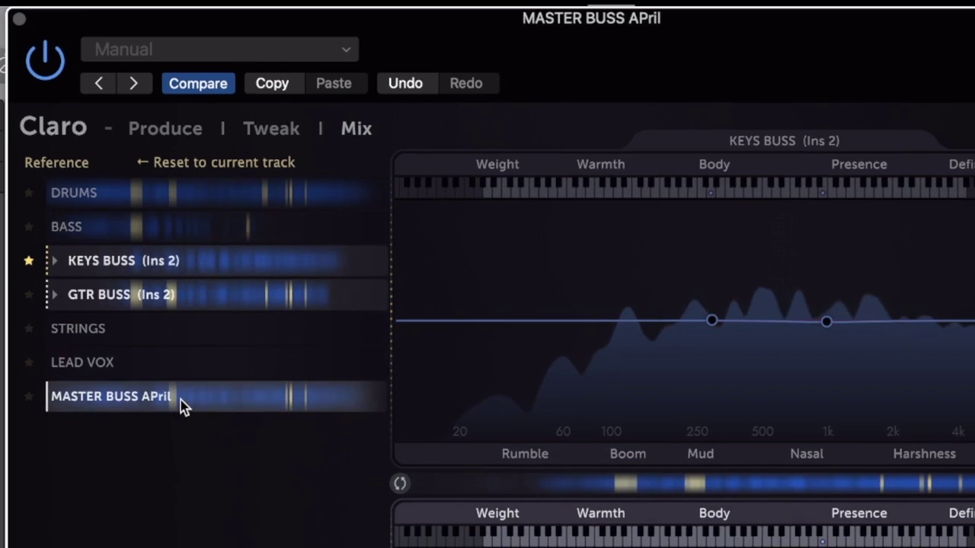
Show MASTER BUSS APril as reference with its ~110 Hz dip flattened, then boost GTR BUSS lows 6.1 dB.
drag(208, 452, 486, 277)
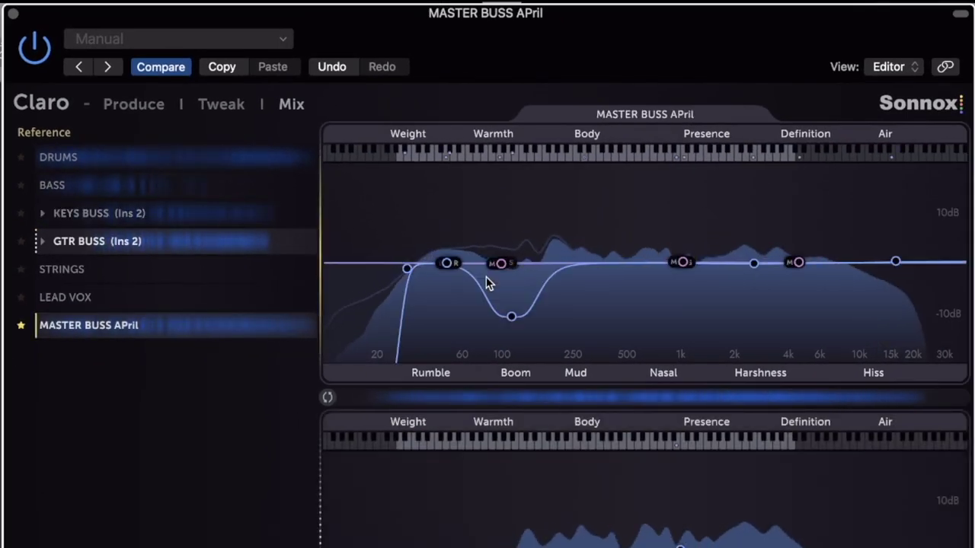
drag(512, 319, 510, 264)
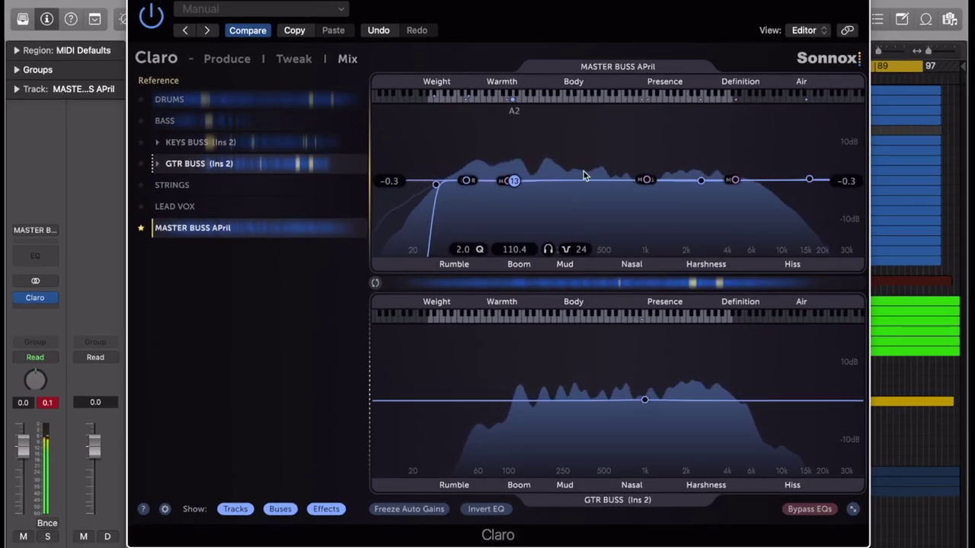
click(140, 229)
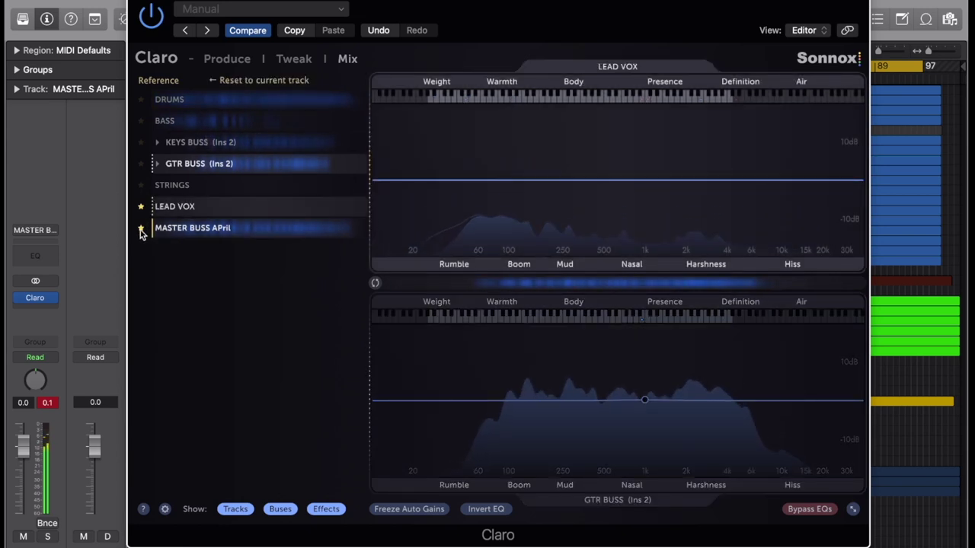
click(140, 230)
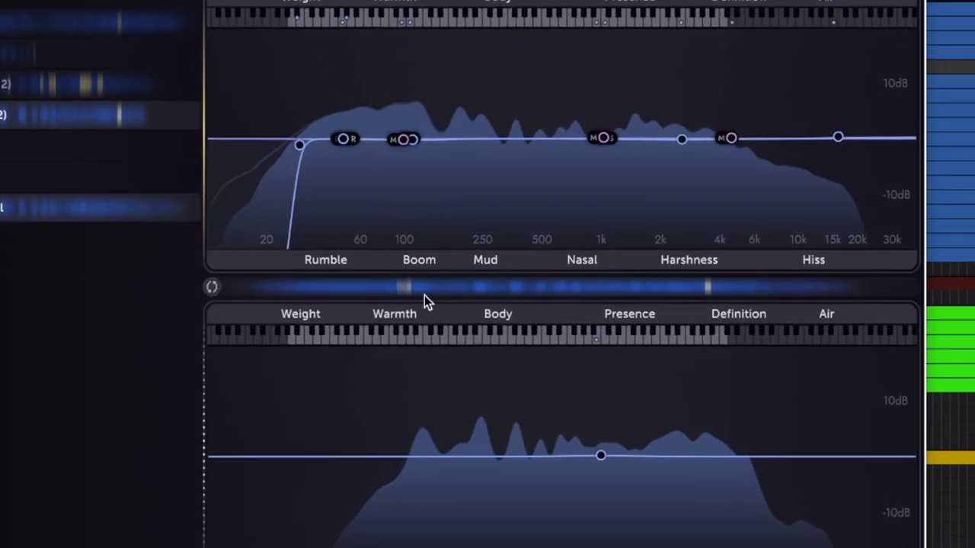
drag(366, 475, 364, 417)
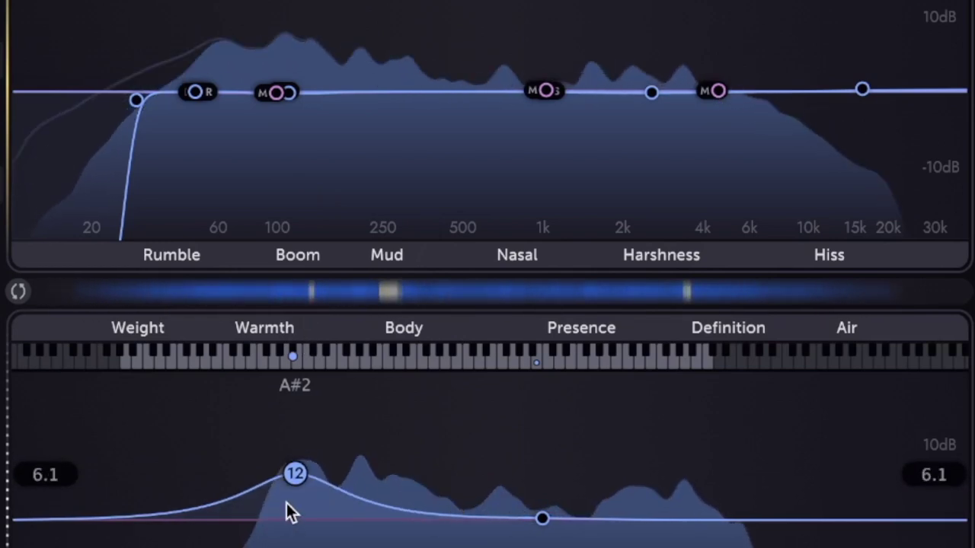
Turn the GTR BUSS boost into a cut at 213.2 Hz and move the other band to about 2501 Hz.
drag(312, 458, 355, 536)
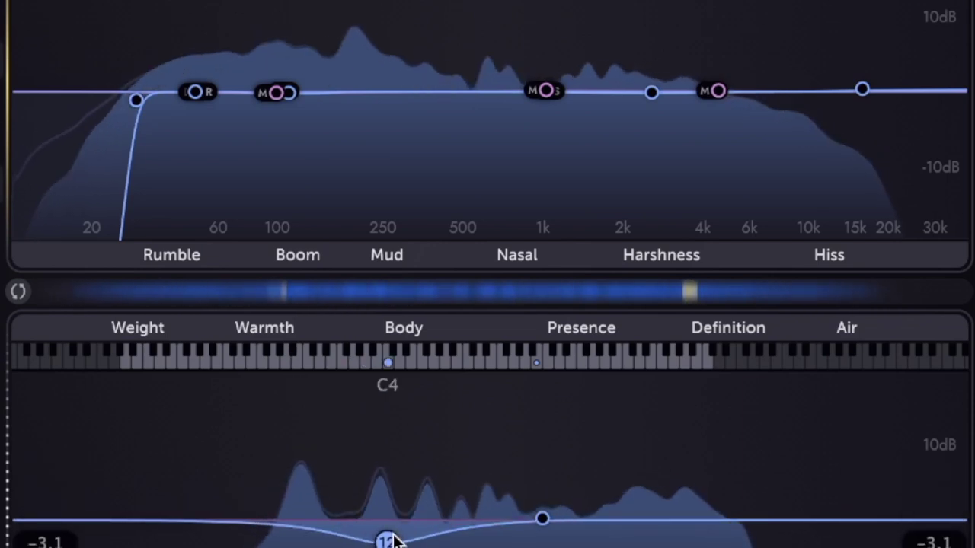
drag(388, 540, 361, 541)
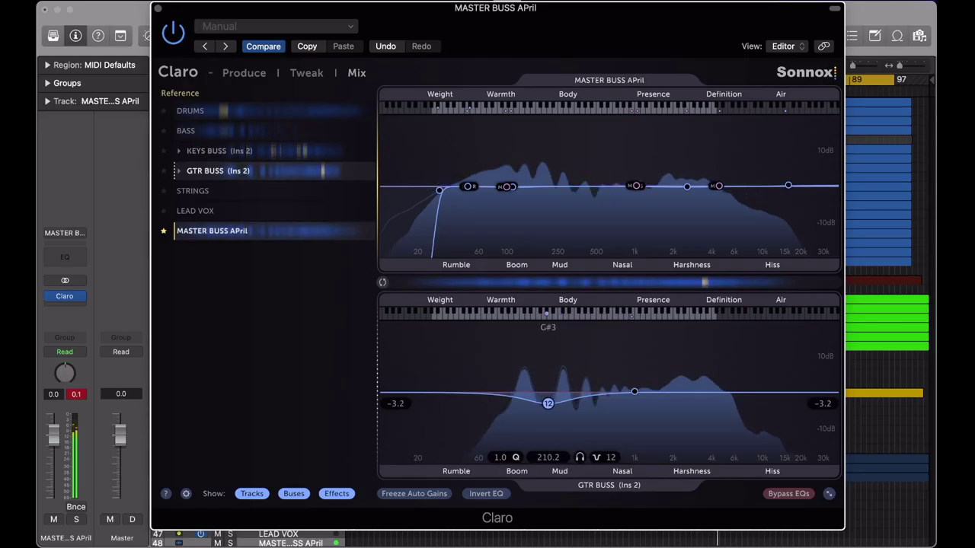
drag(548, 403, 549, 403)
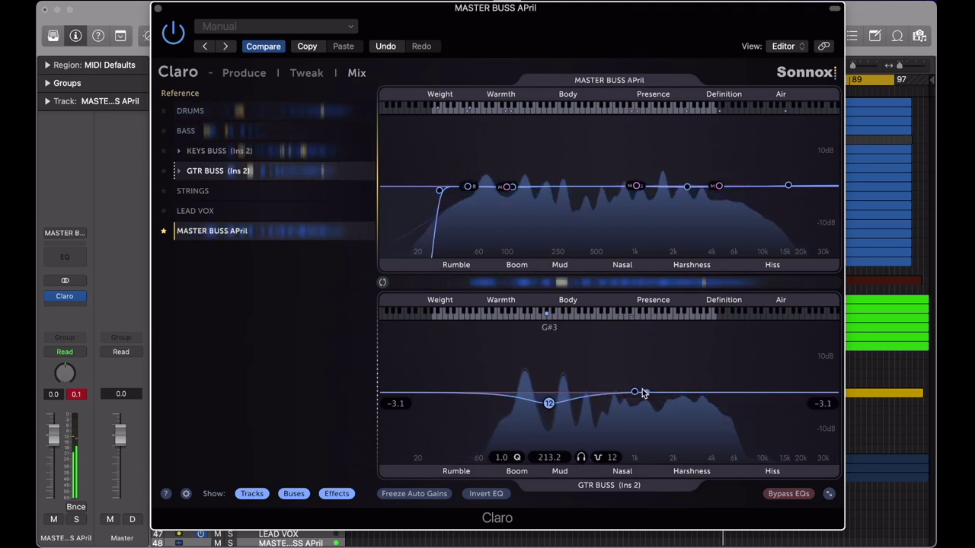
drag(637, 391, 684, 389)
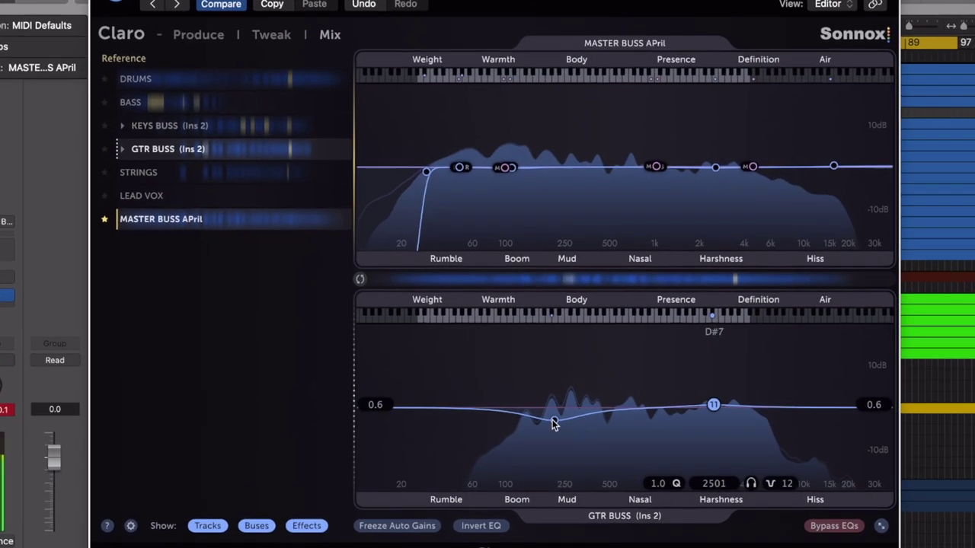
Review the cut band's filter shape and stereo mode options, then reduce the cut almost to nothing.
click(552, 412)
click(572, 390)
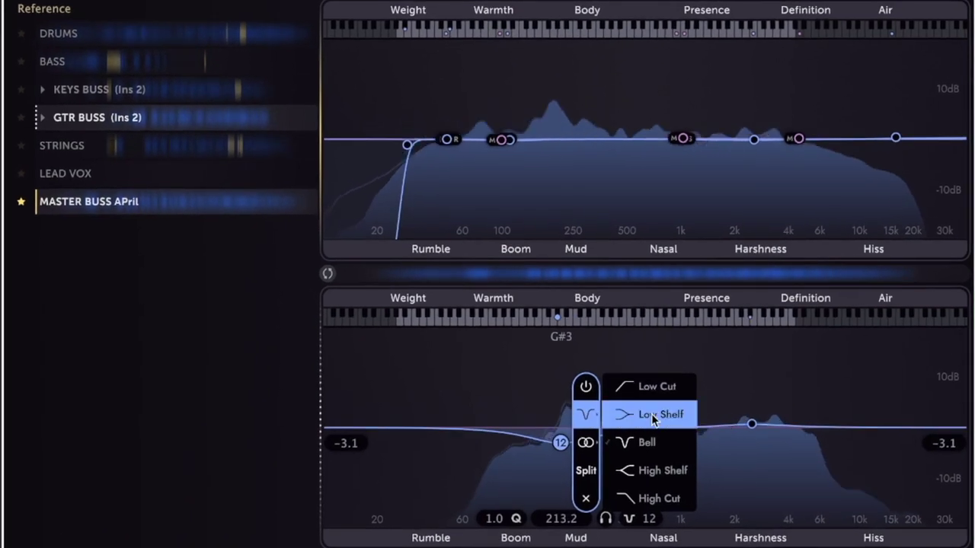
click(585, 444)
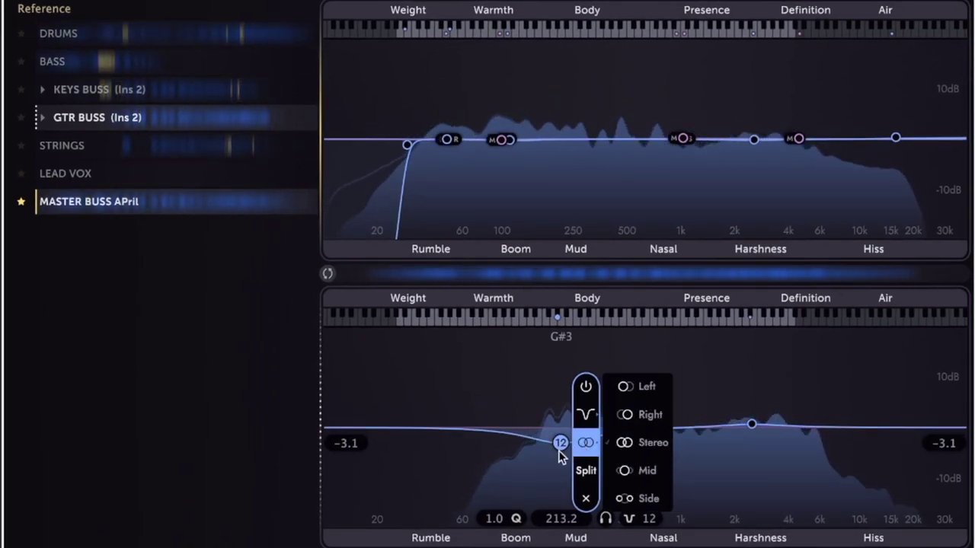
mouse_move(559, 444)
mouse_down()
mouse_move(559, 411)
mouse_move(559, 428)
mouse_up()
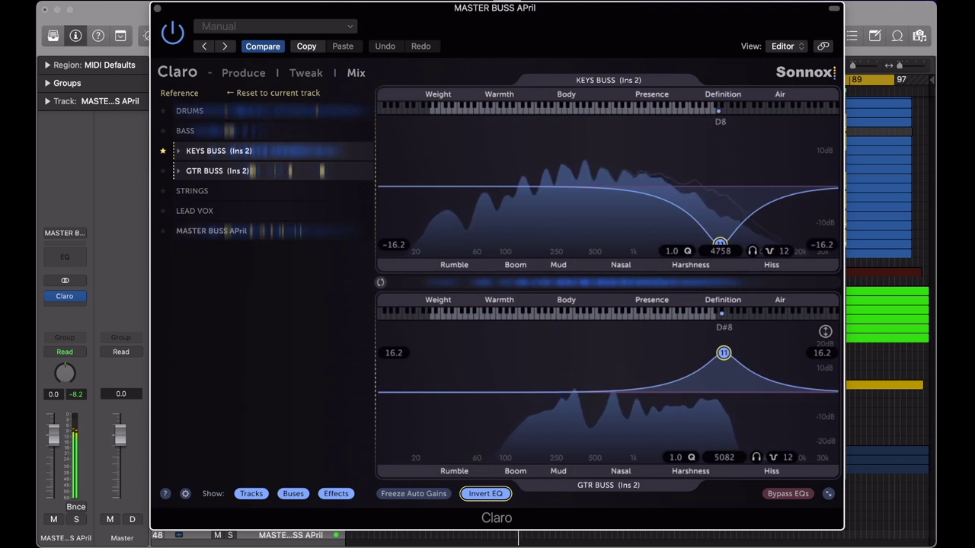
Move the linked boost/cut band to about 2.4 kHz, then remove it from both EQs.
drag(723, 352, 630, 394)
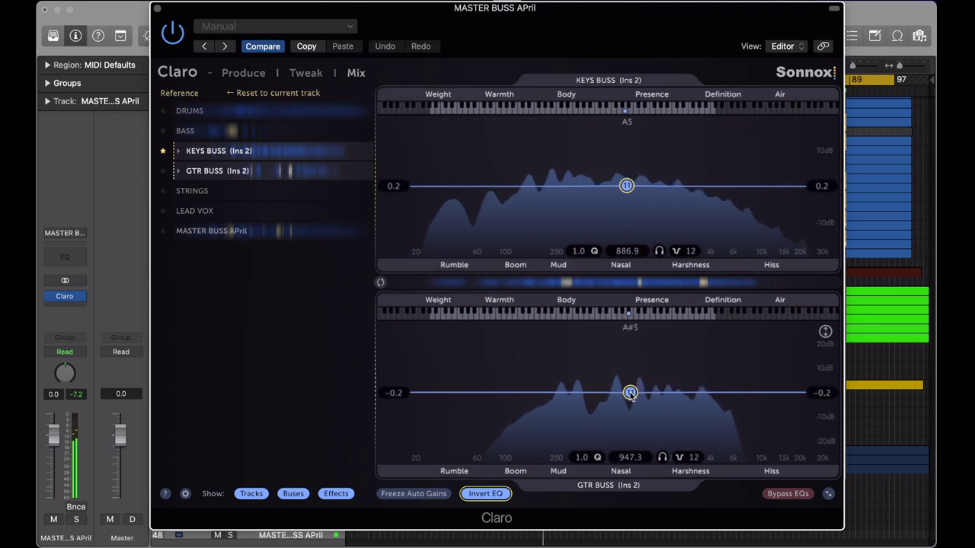
mouse_move(631, 394)
click(647, 433)
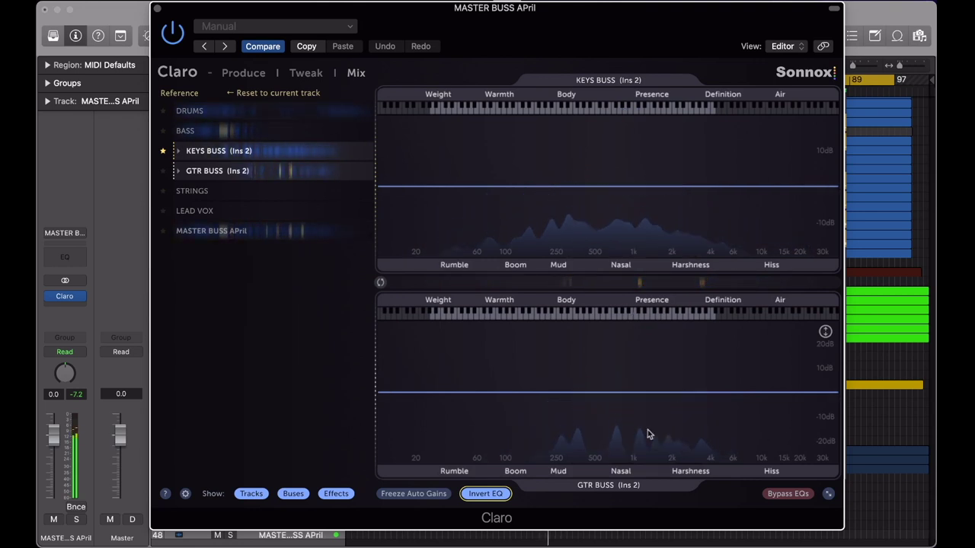
Add a new linked band and set GTR BUSS to +14.5 dB at 572.6 Hz, cutting KEYS BUSS equally.
click(693, 392)
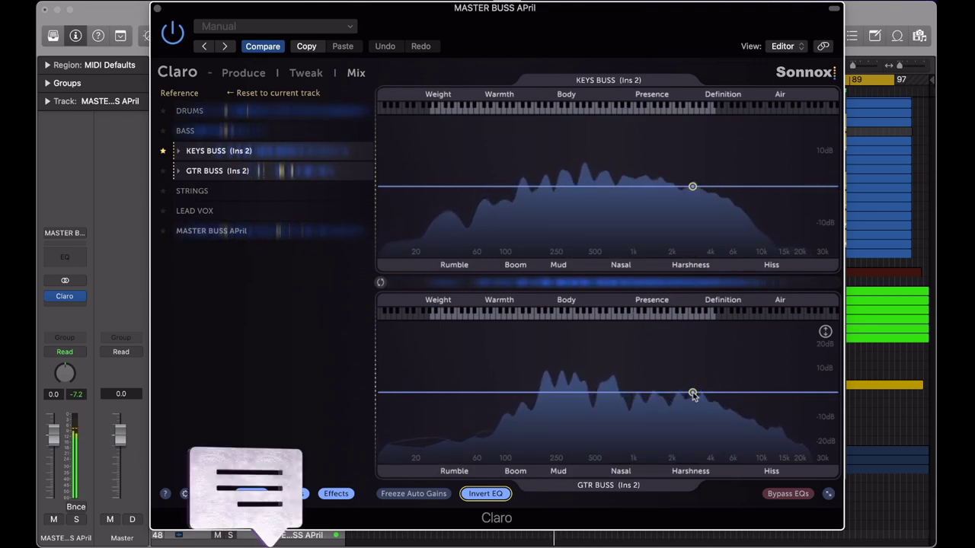
drag(692, 393, 599, 418)
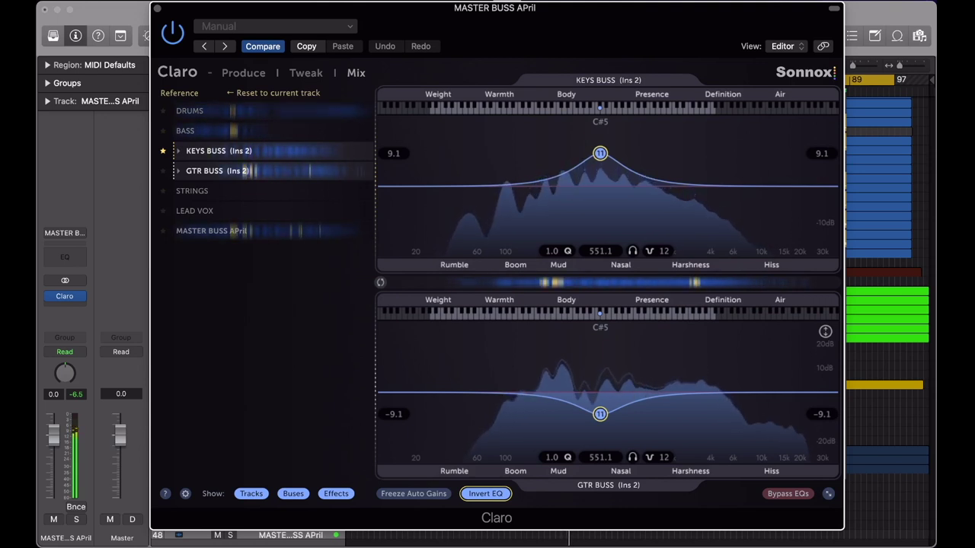
drag(600, 411, 640, 368)
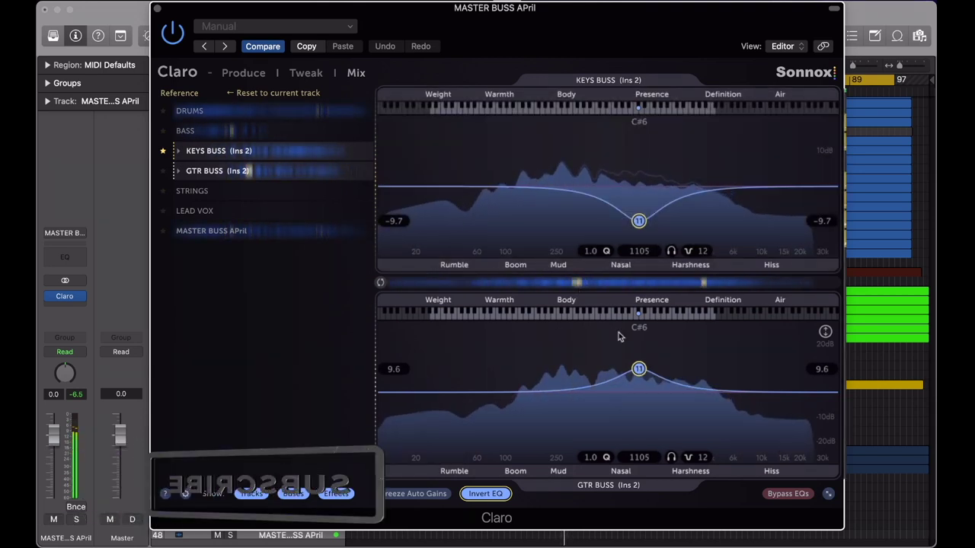
drag(639, 369, 601, 356)
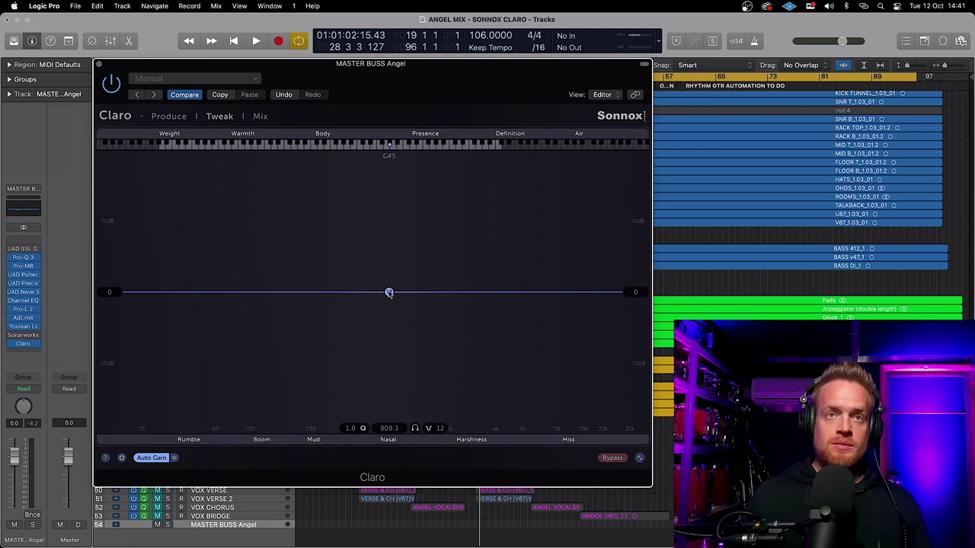
During playback, raise the MASTER BUSS Angel band to +2.3 dB and sweep it, settling at 176.6 Hz.
key(space)
drag(388, 293, 289, 276)
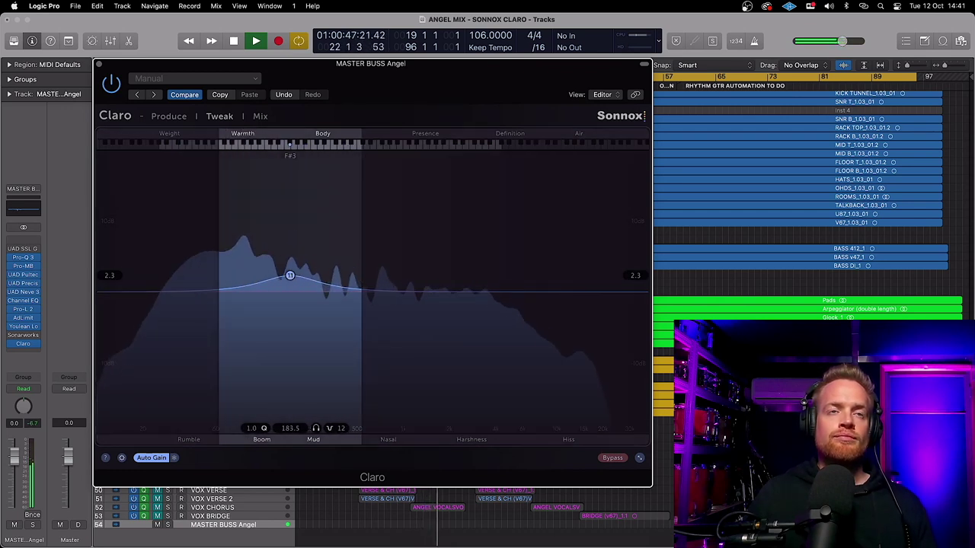
drag(290, 275, 430, 276)
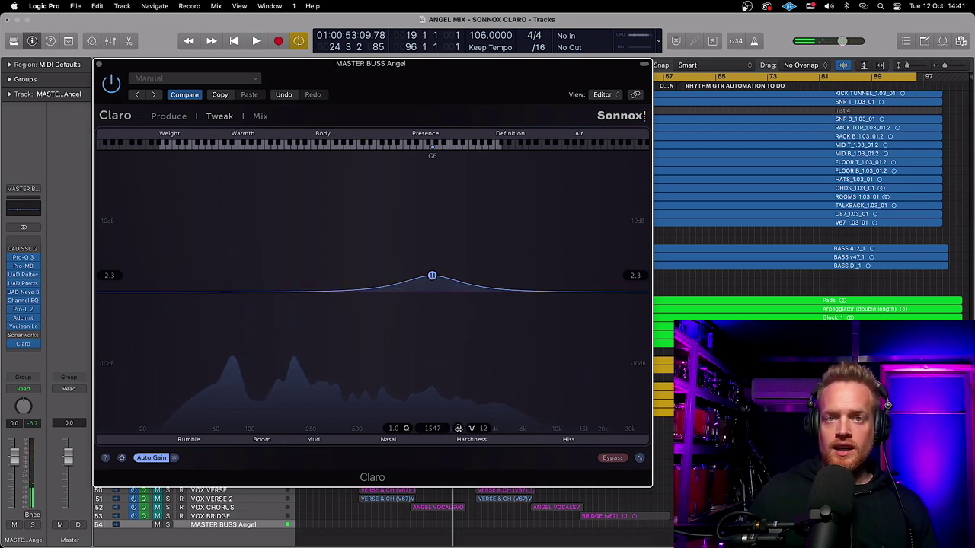
key(space)
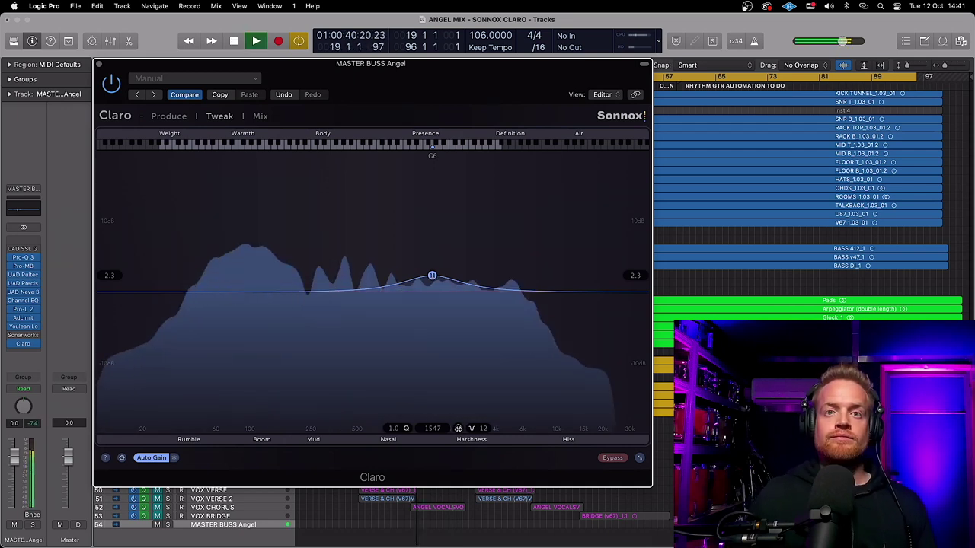
drag(432, 275, 287, 275)
key(space)
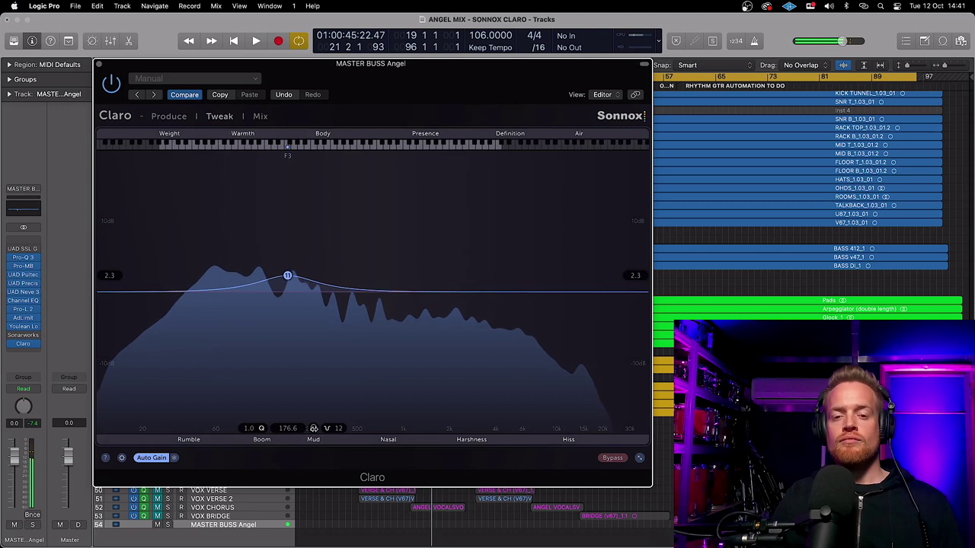